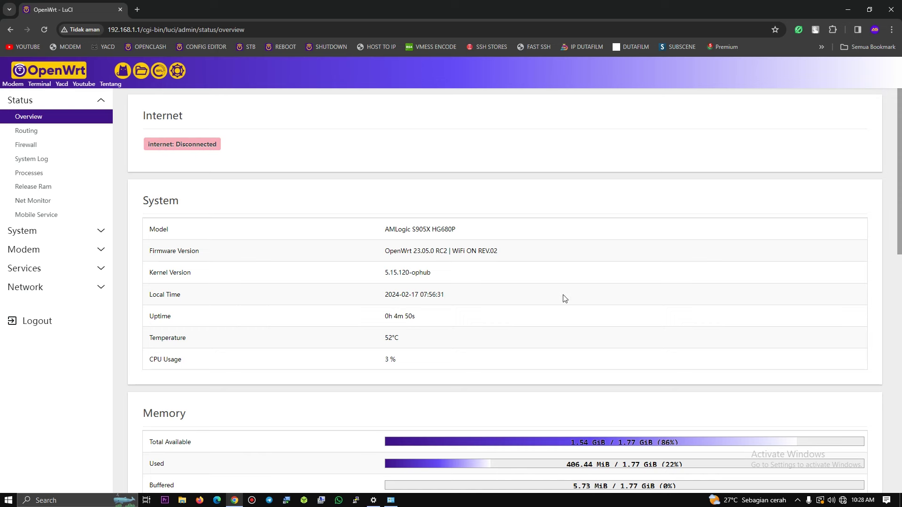
Step: Check the firmware version in the System section of the OpenWrt status overview
left_click_drag(384, 252, 513, 256)
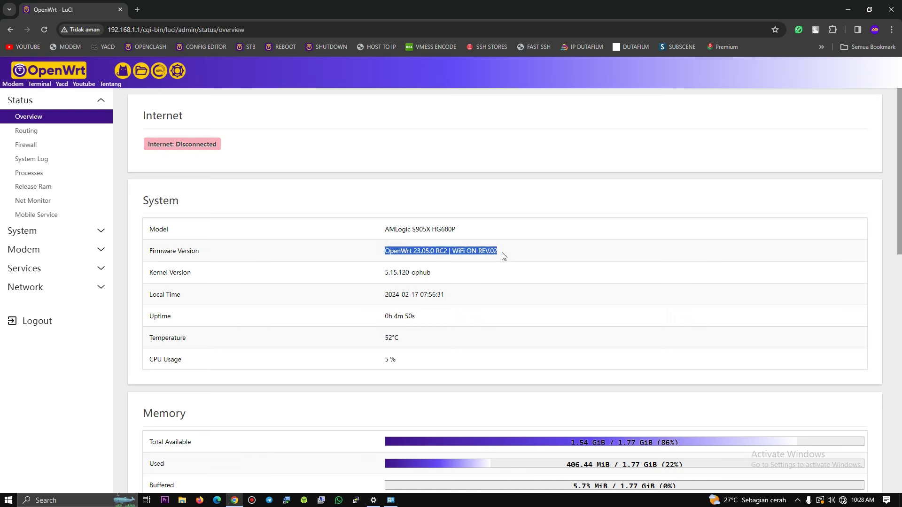
left_click(514, 258)
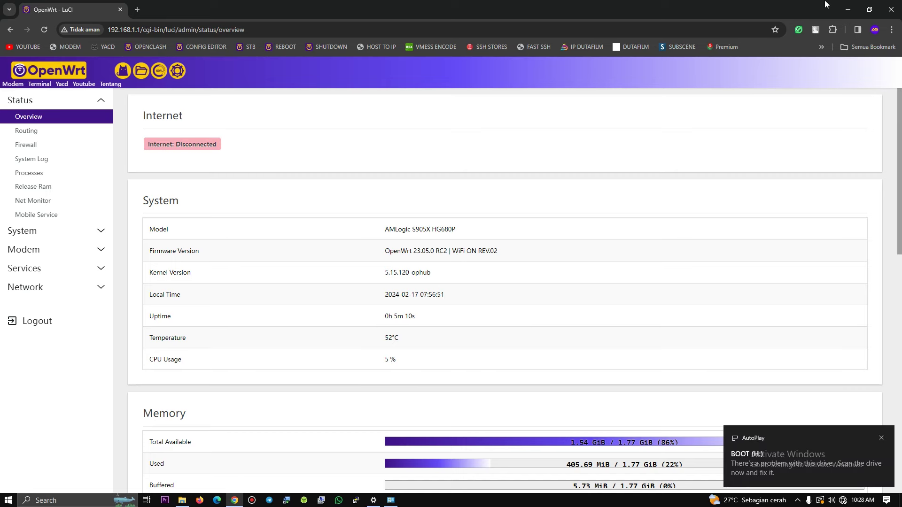
Step: Decline formatting the disk in drive I:, minimize Network Connections and close the network Settings window
key("alt+Tab")
left_click(506, 260)
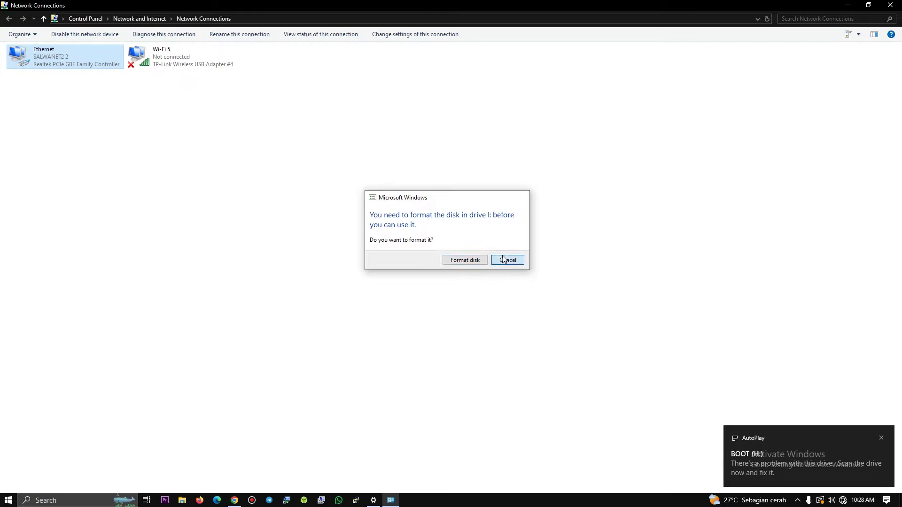
left_click(847, 5)
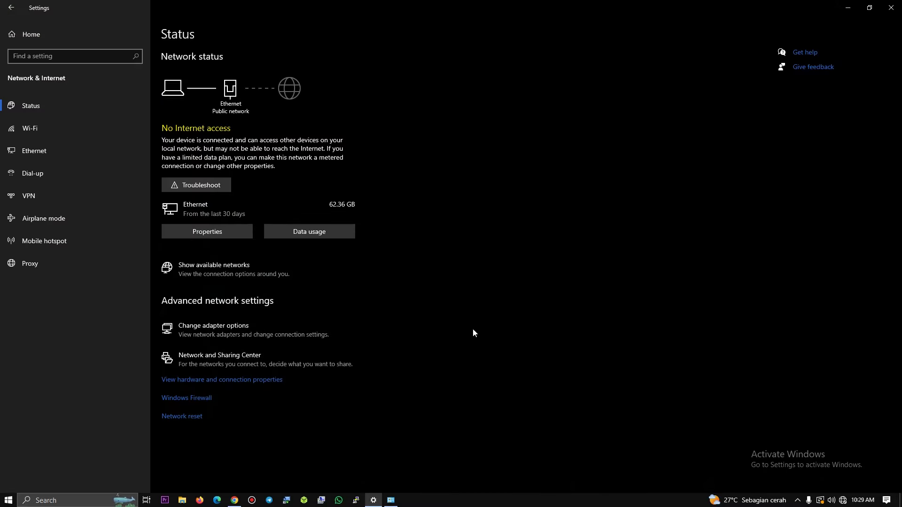
left_click(891, 8)
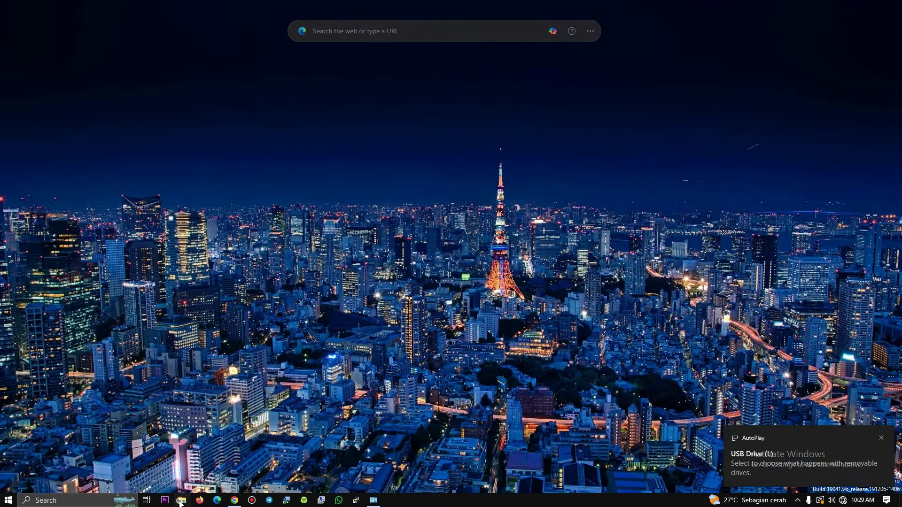
Step: Switch to File Explorer and examine the devices and drives listed under This PC, then close it
left_click(182, 500)
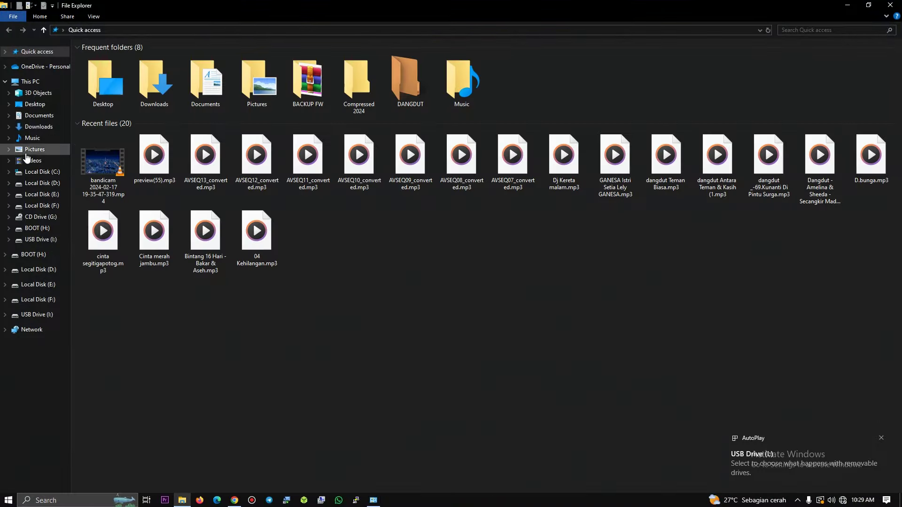
left_click(21, 81)
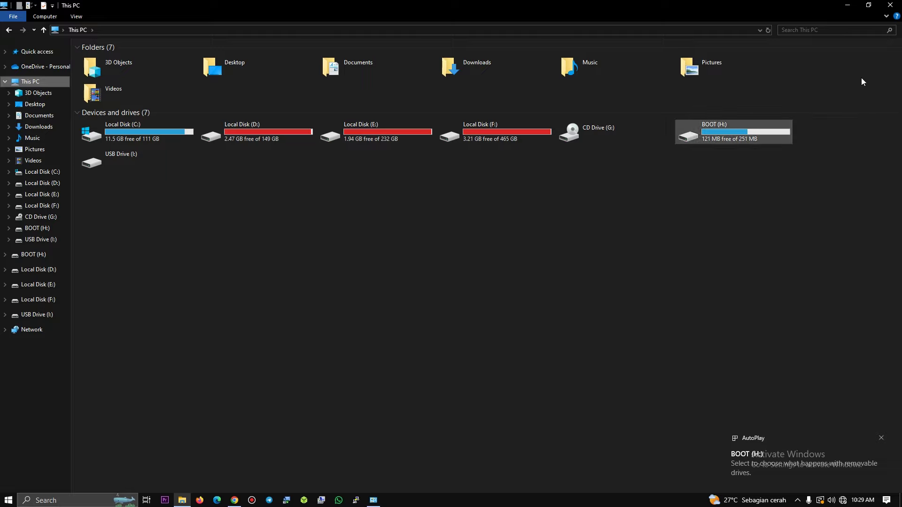
left_click(891, 4)
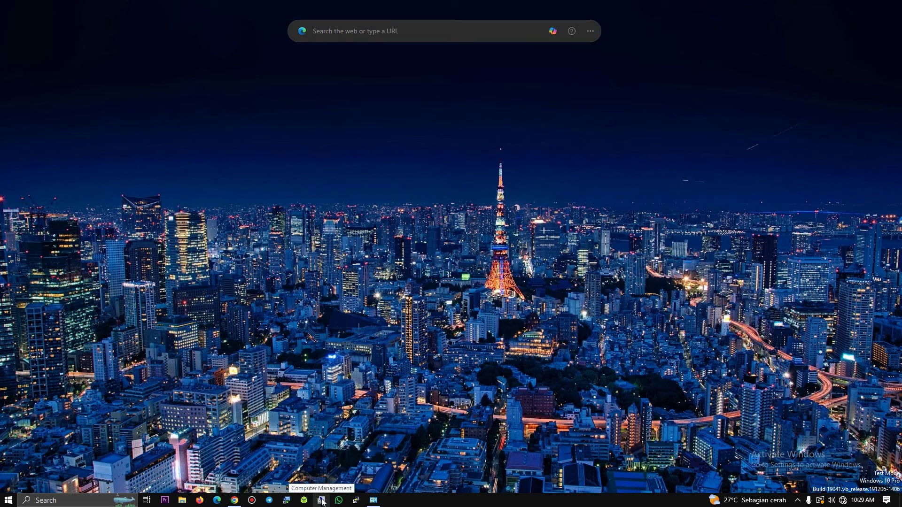
Step: Search Windows for "parti", open the tool to create and format hard disk partitions, and bring Disk 4 into view
left_click(70, 501)
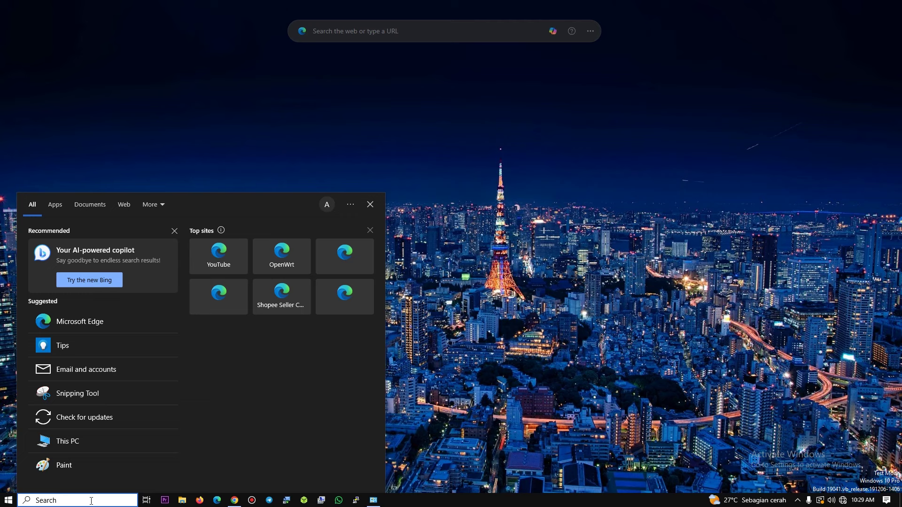
type("s")
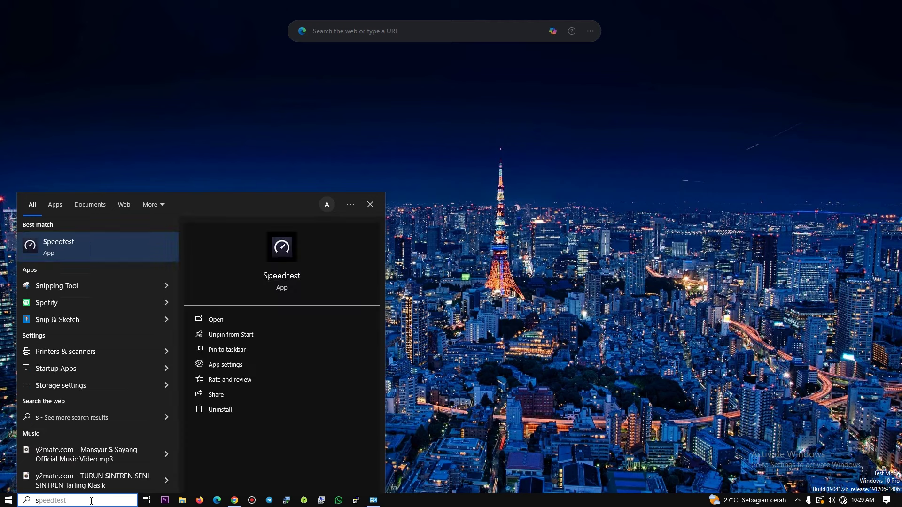
type("o")
key("BackSpace")
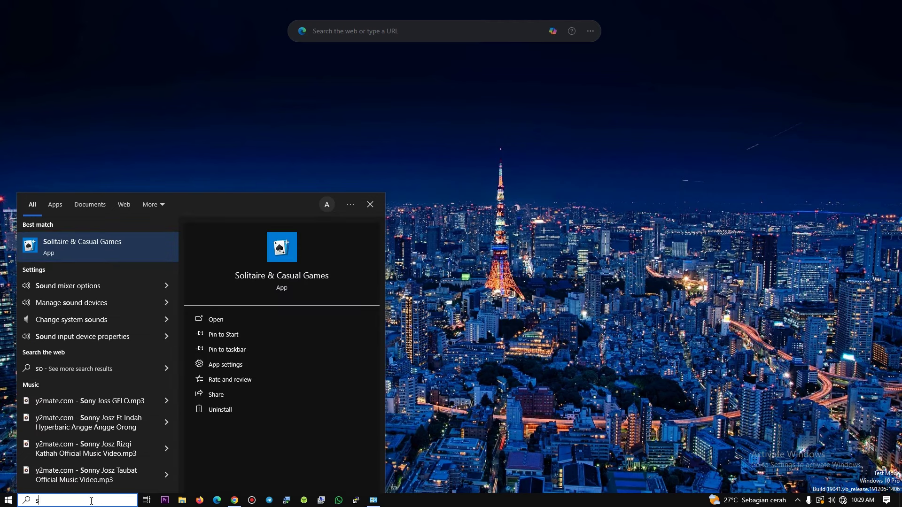
type("torage")
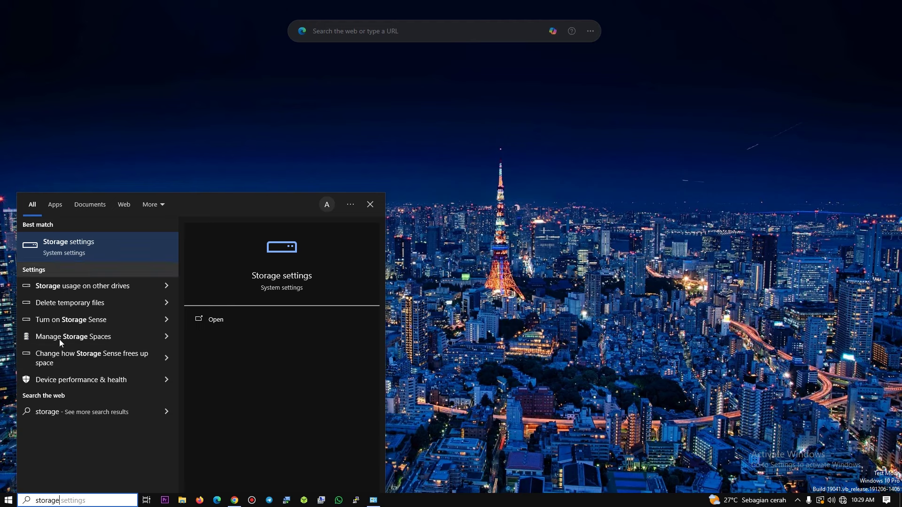
key("Right")
type("parti")
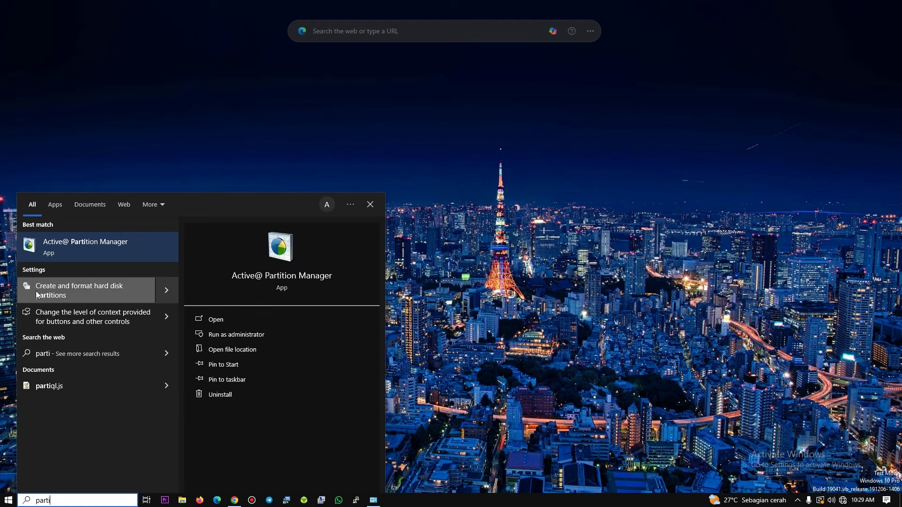
left_click(75, 289)
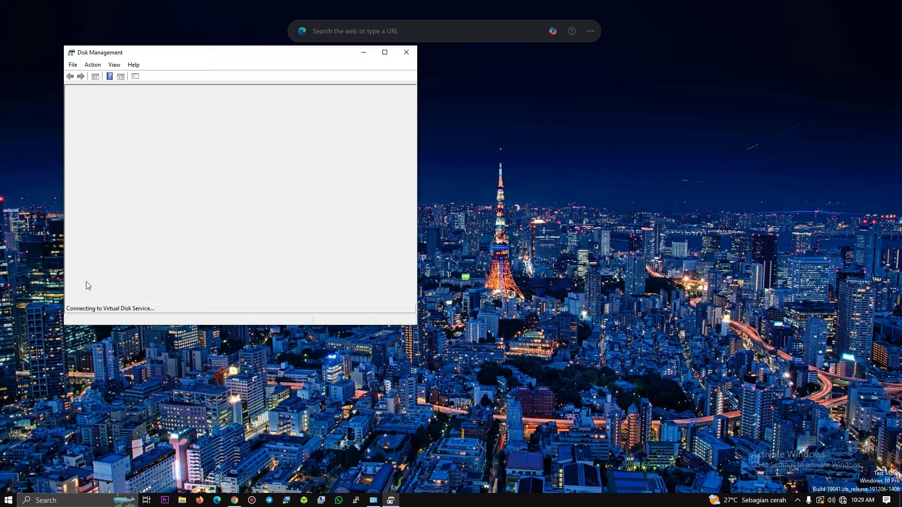
left_click_drag(176, 57, 397, 90)
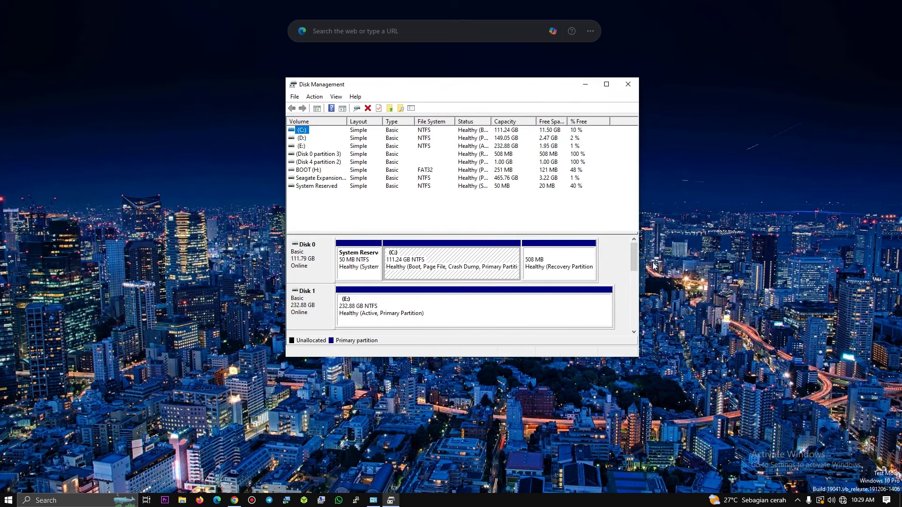
left_click_drag(635, 250, 634, 314)
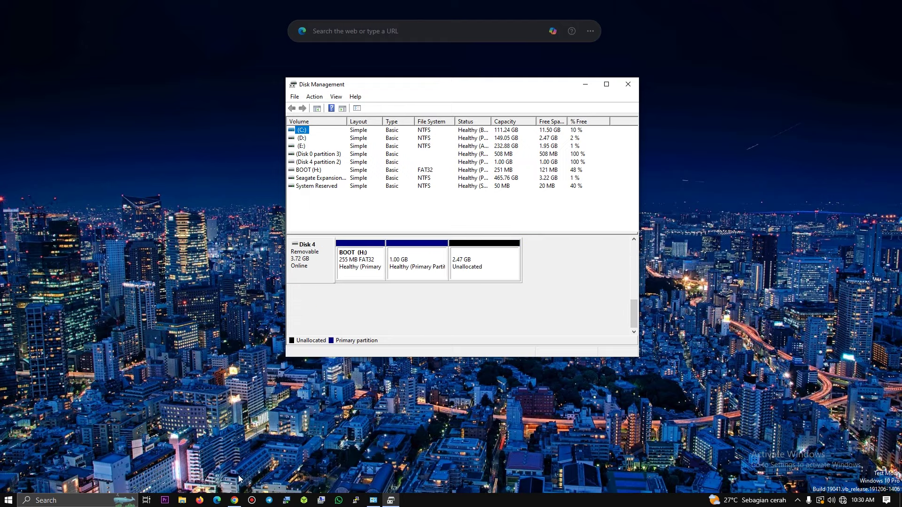
Step: Compare the removable drives under This PC in File Explorer with the partitions of Disk 4 in Disk Management
left_click(182, 500)
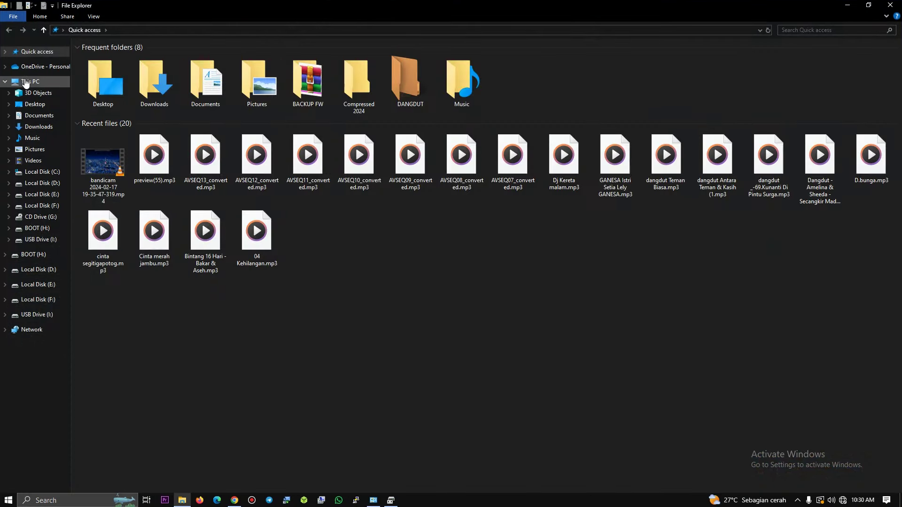
left_click(25, 82)
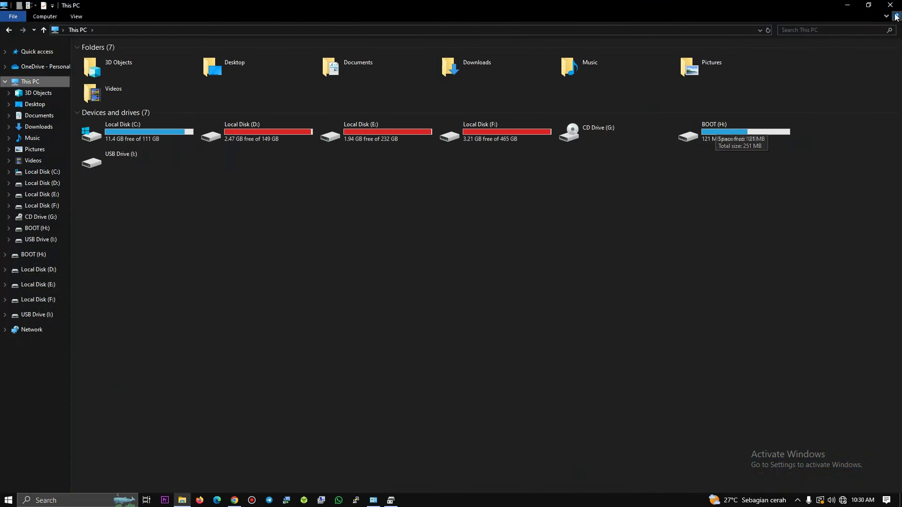
left_click(848, 5)
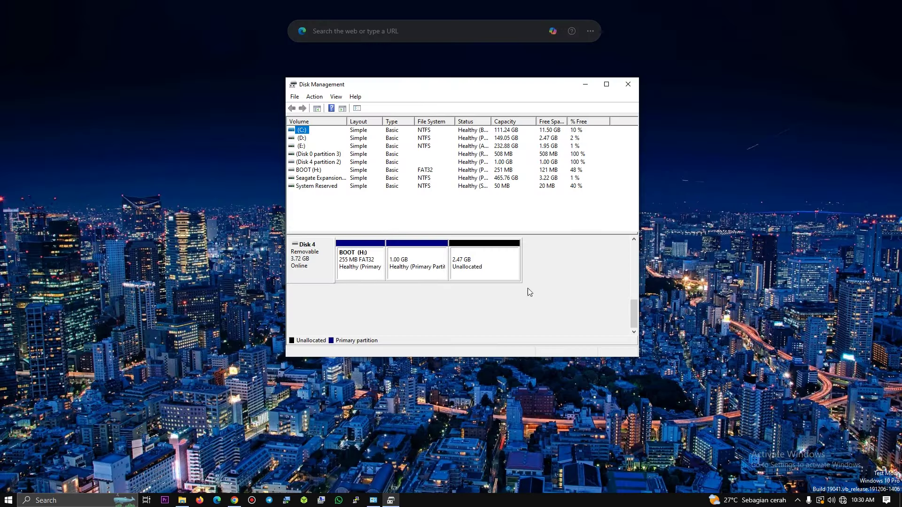
left_click(635, 289)
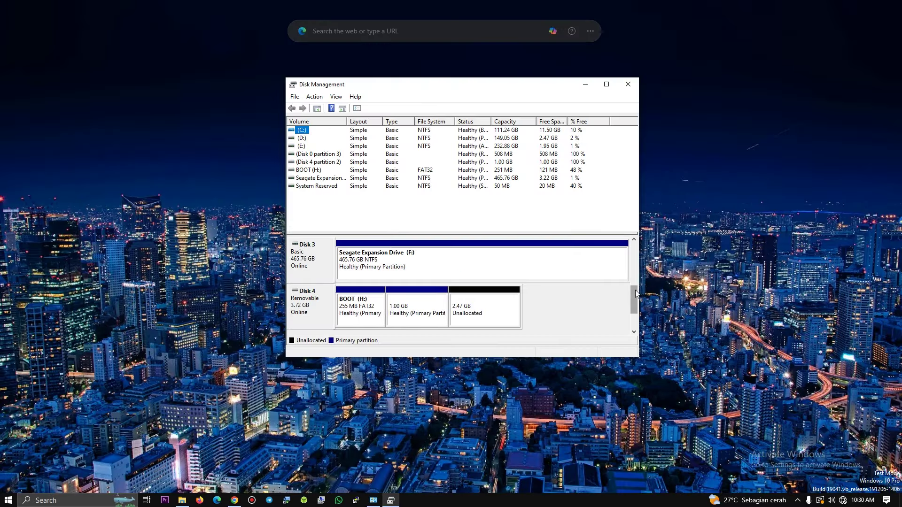
left_click_drag(635, 290, 636, 308)
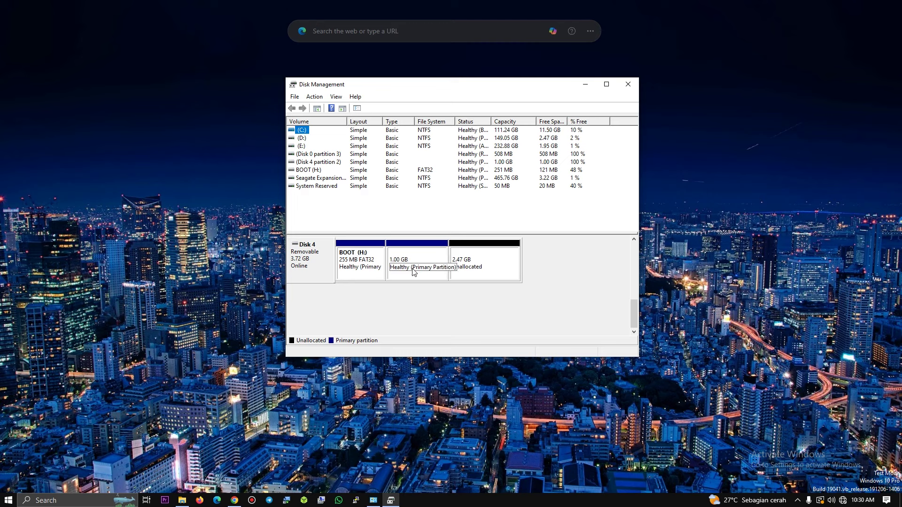
Step: Delete the BOOT (H:) volume from Disk 4
left_click(358, 256)
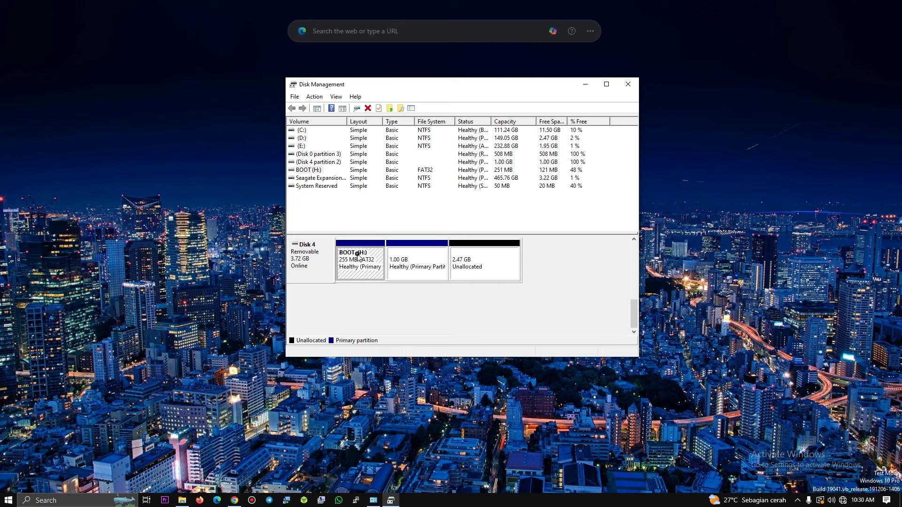
right_click(358, 255)
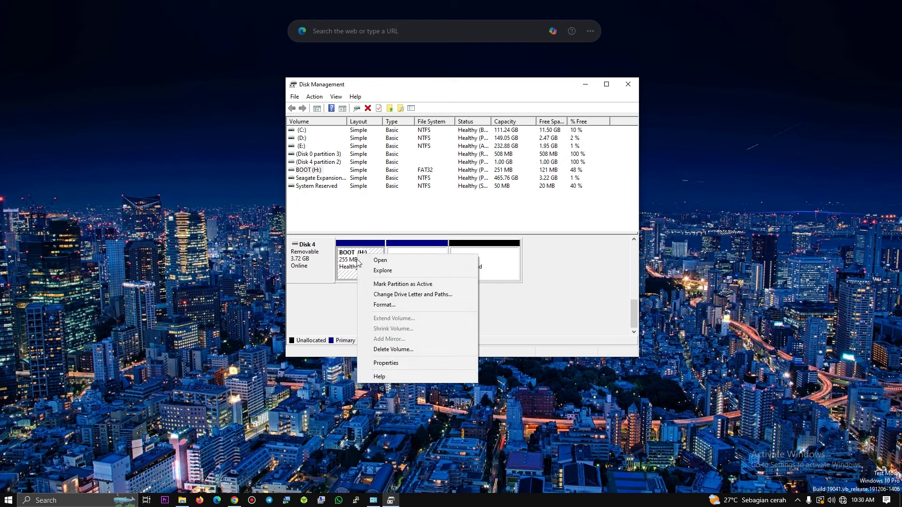
left_click(391, 350)
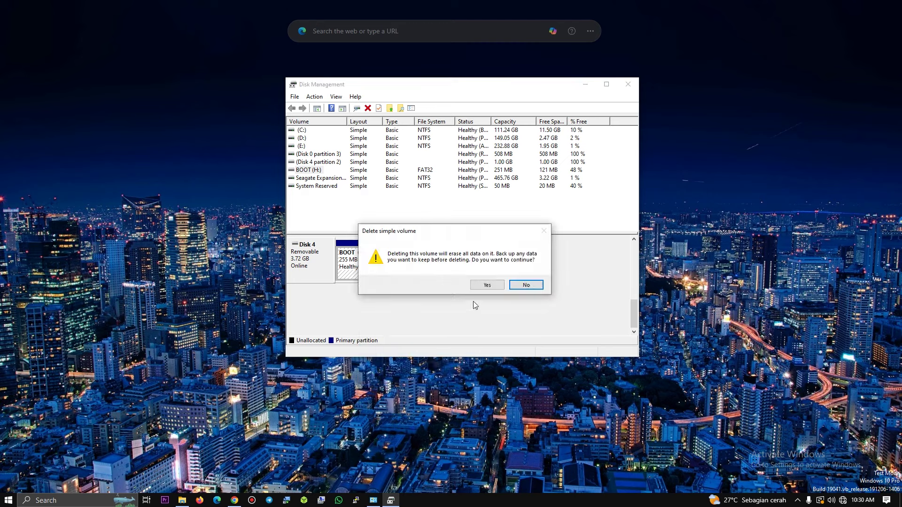
left_click(485, 286)
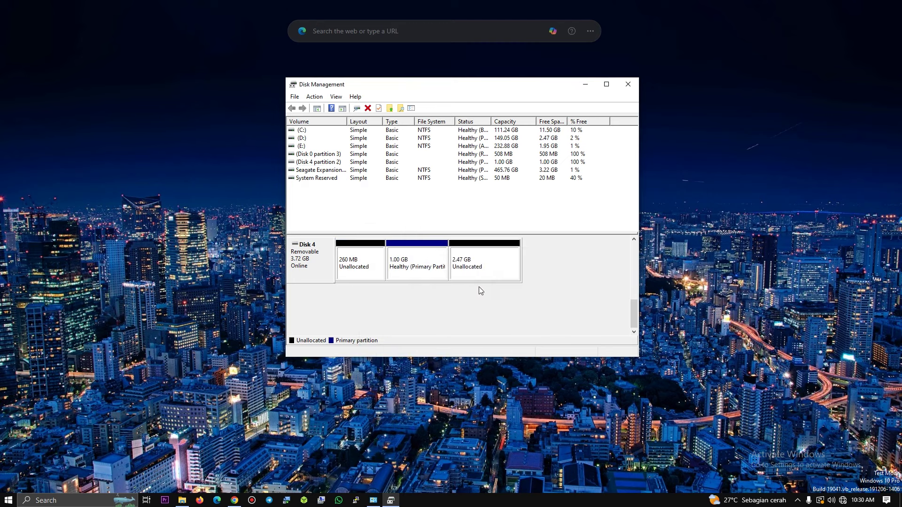
Step: Delete the remaining 1.00 GB primary partition from Disk 4
left_click(416, 259)
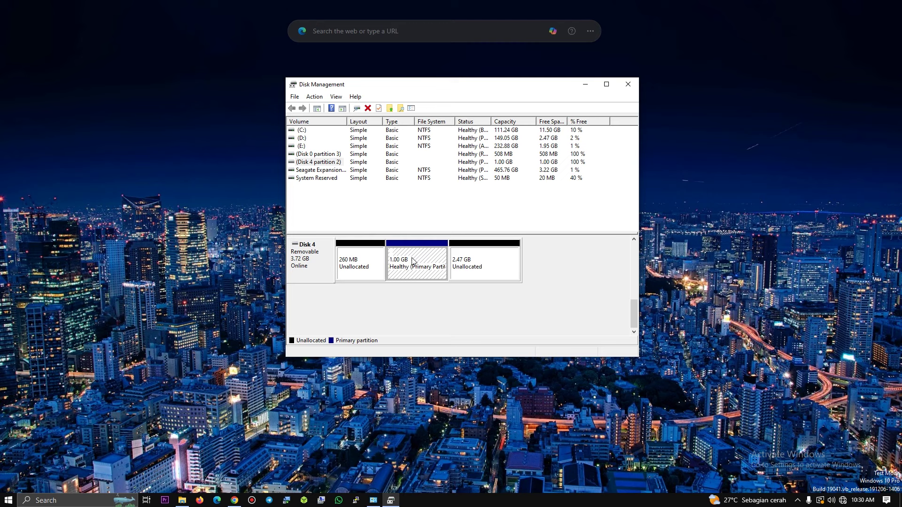
right_click(415, 260)
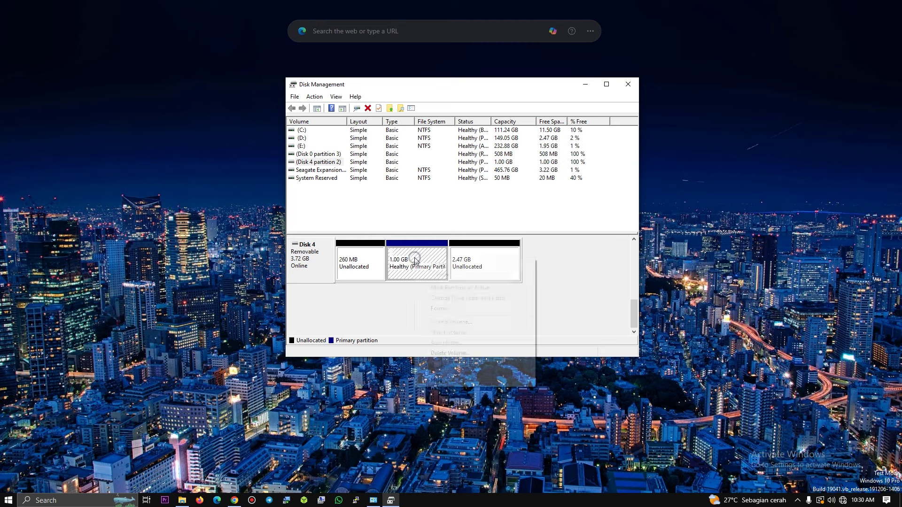
left_click(444, 352)
left_click(484, 287)
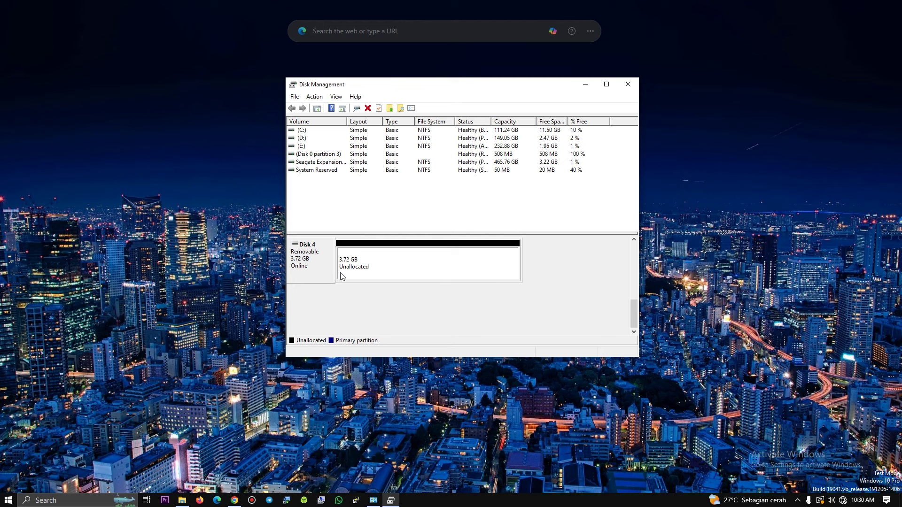
Step: Set up a new simple volume in Disk 4's unallocated space, keeping the default size and suggested drive letter
right_click(375, 252)
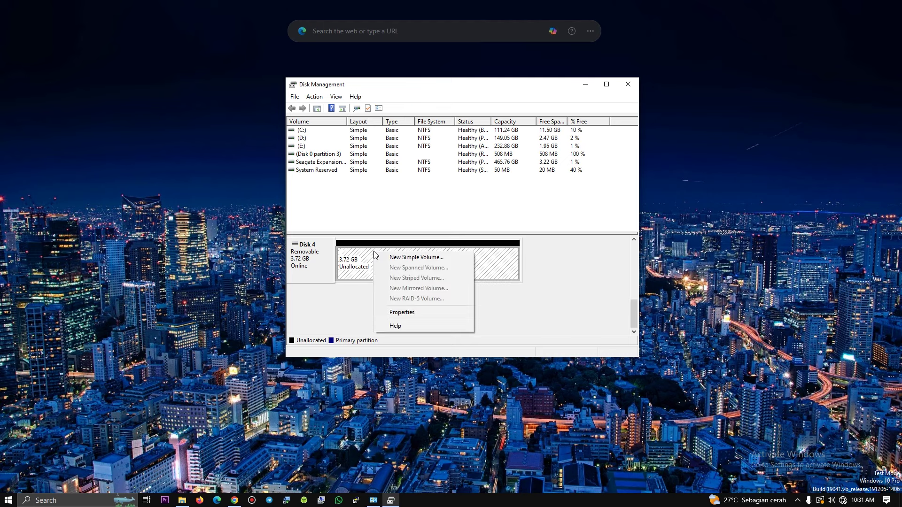
left_click(415, 258)
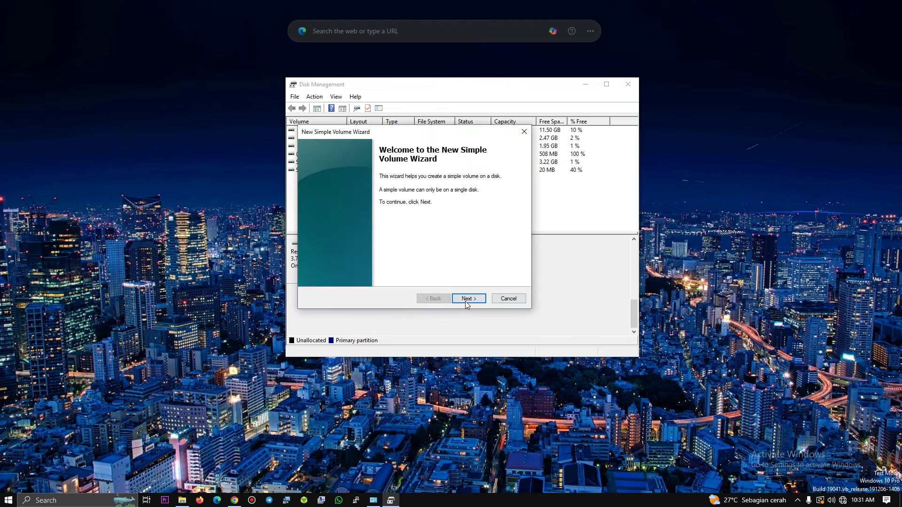
left_click(467, 299)
left_click(467, 300)
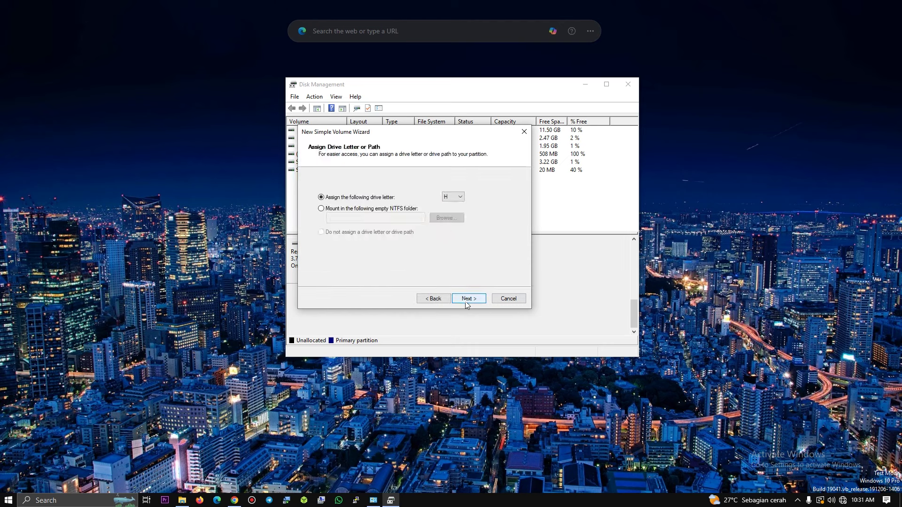
left_click(467, 300)
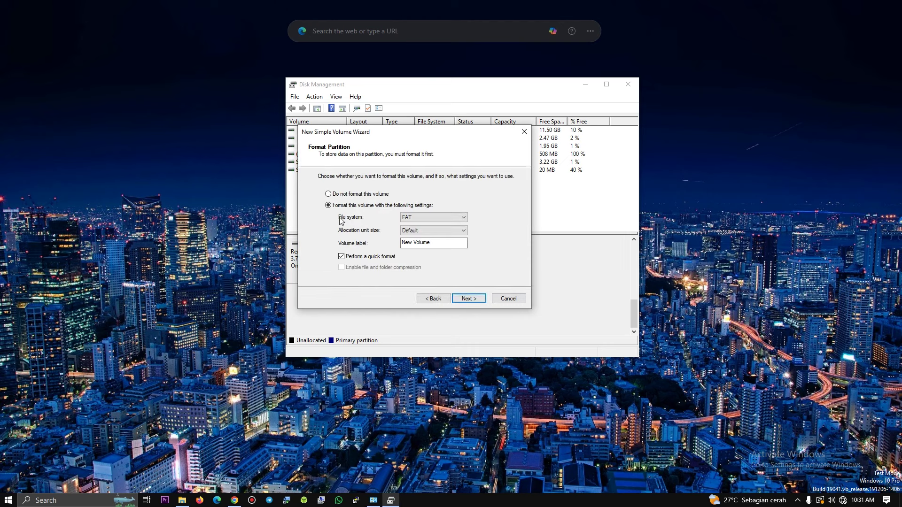
Step: Choose the FAT32 file system with a quick format, clear the volume label, and finish creating the volume
left_click(430, 218)
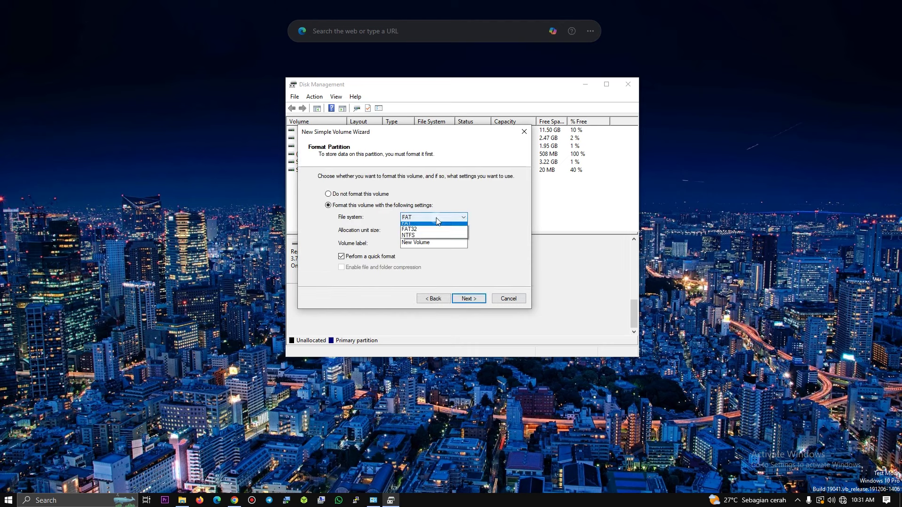
left_click(417, 233)
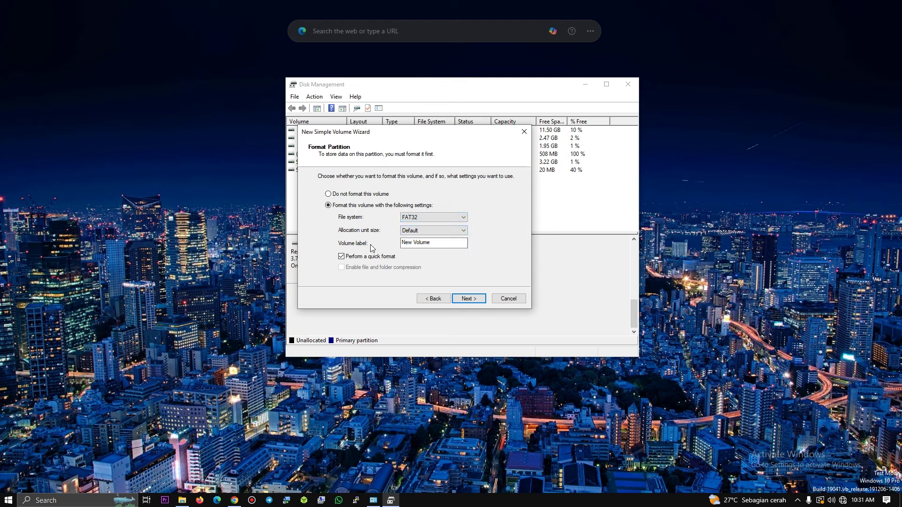
left_click_drag(437, 244, 354, 248)
key("BackSpace")
left_click(468, 300)
left_click(467, 299)
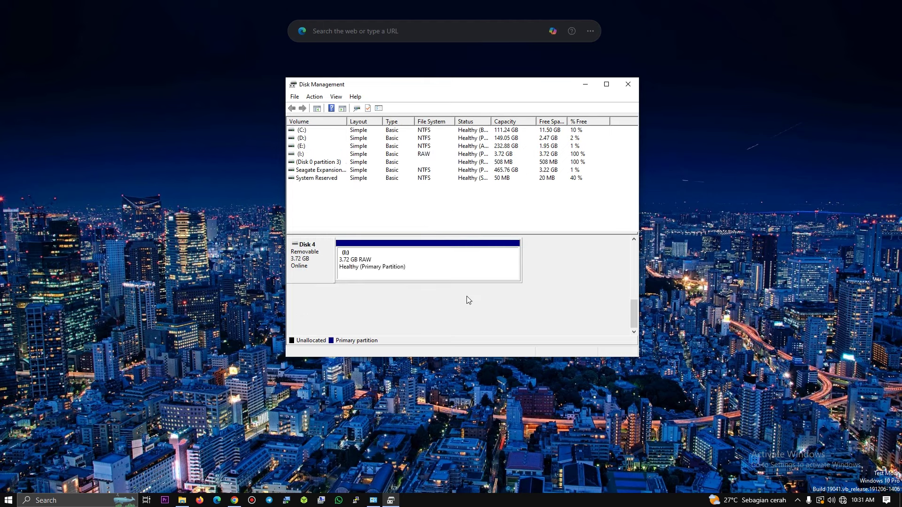
Step: Close Disk Management and refresh This PC in File Explorer to check the USB drive
left_click(628, 84)
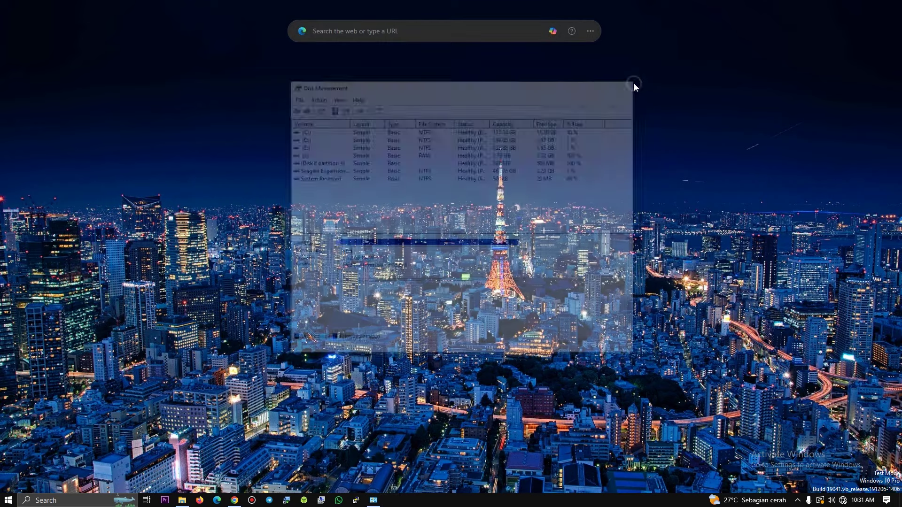
left_click(182, 501)
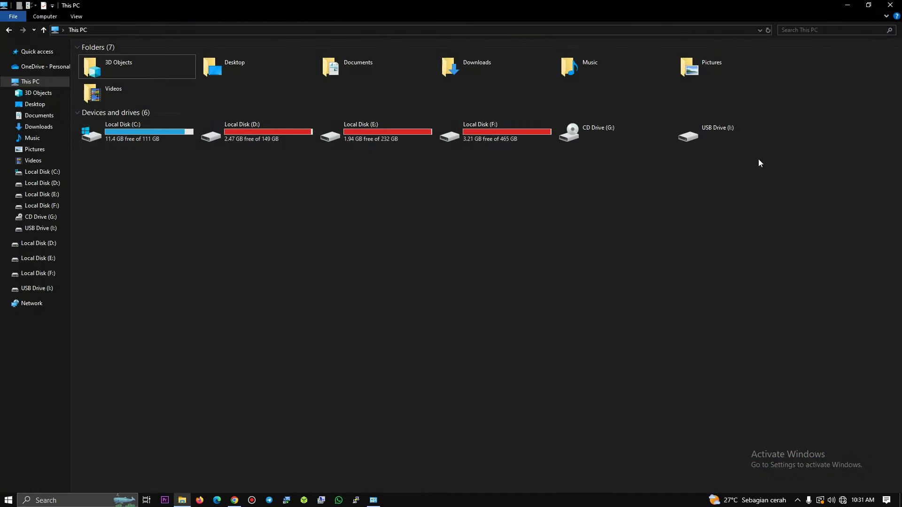
right_click(636, 272)
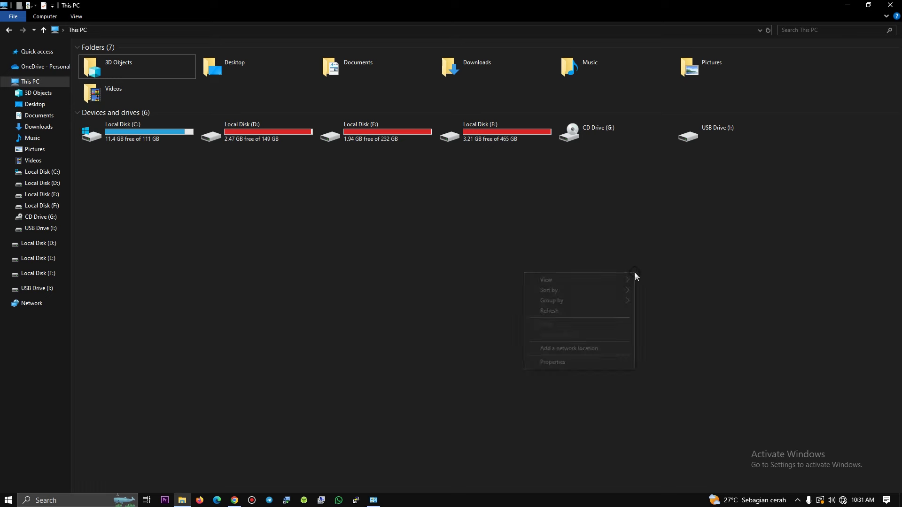
left_click(586, 309)
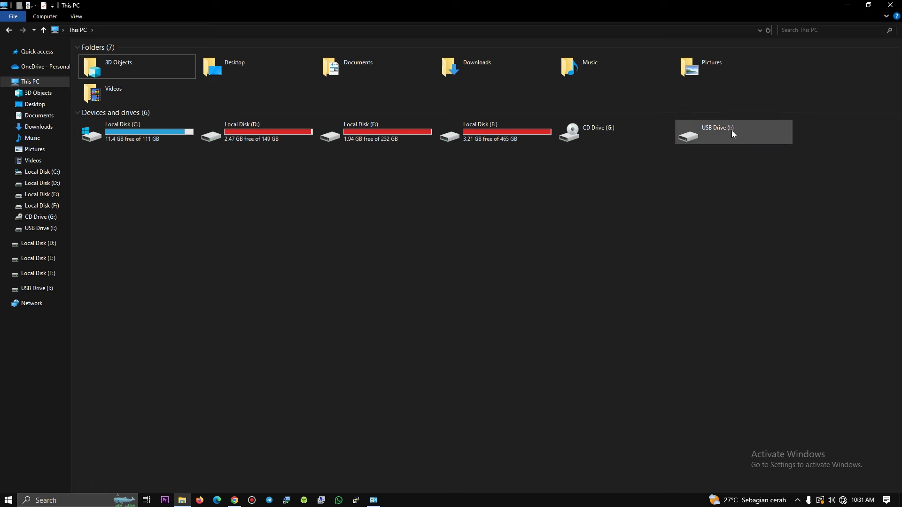
Step: Inspect Disk 4's partition and file system in Computer Management's disk view, and decline the prompt to format drive H:
left_click(323, 501)
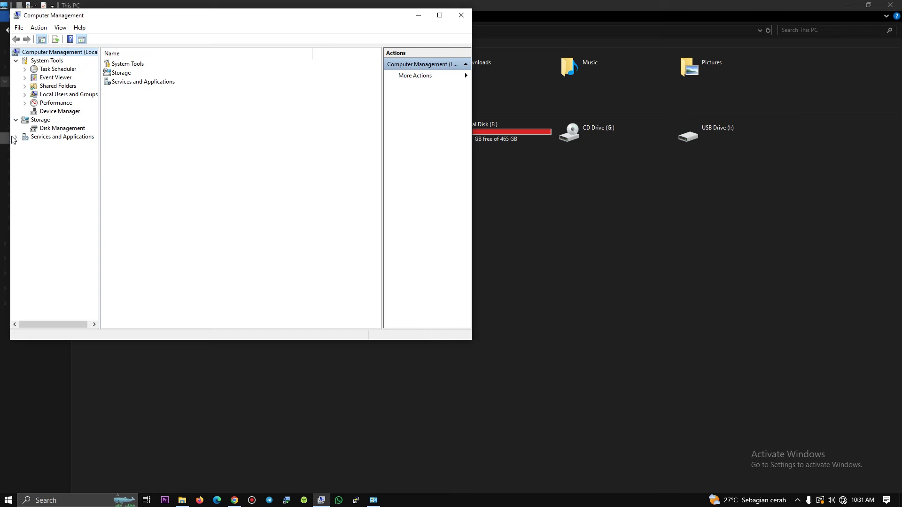
left_click(55, 127)
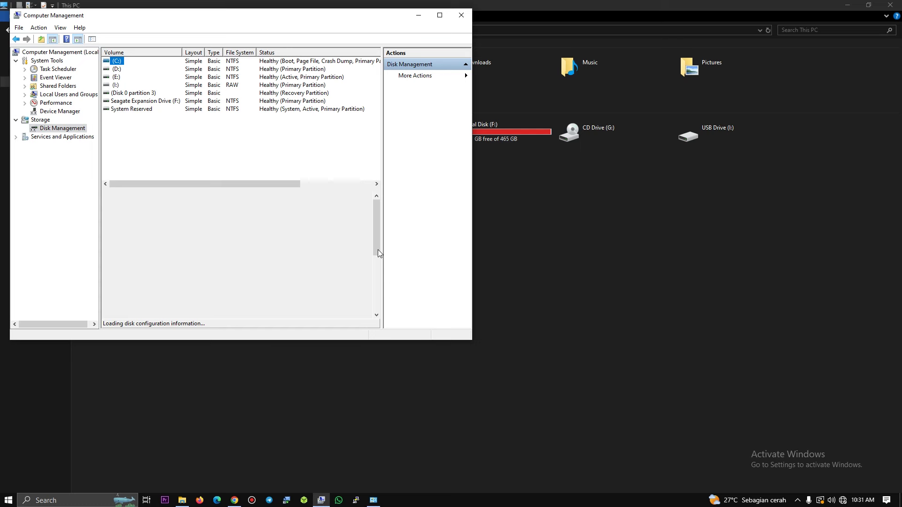
scroll(377, 268, "down", 2)
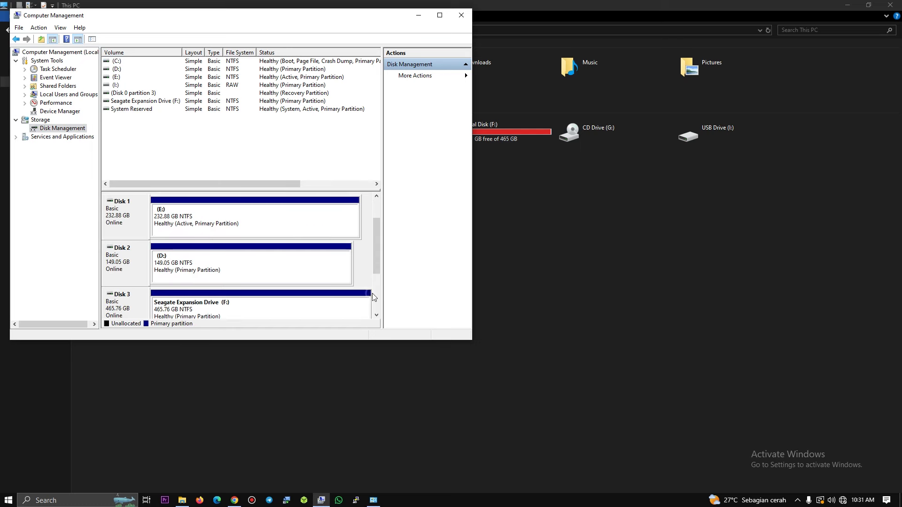
scroll(376, 296, "down", 2)
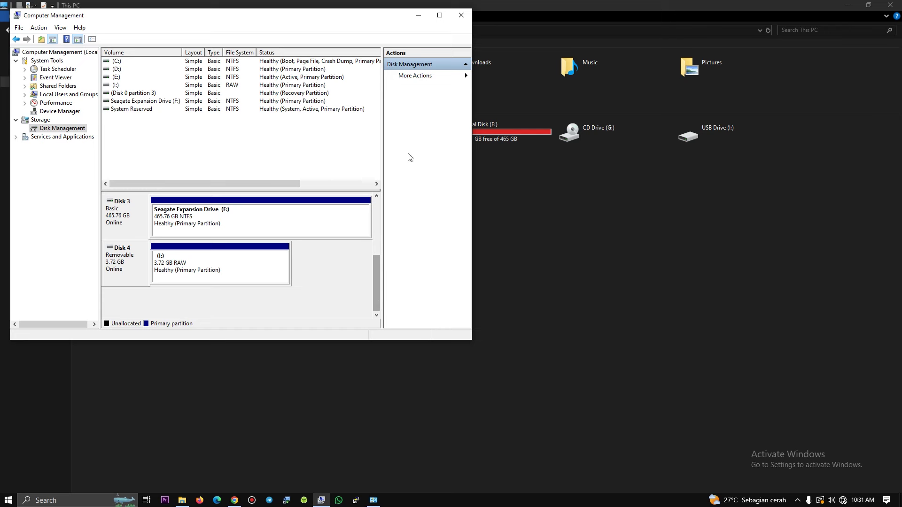
left_click(419, 17)
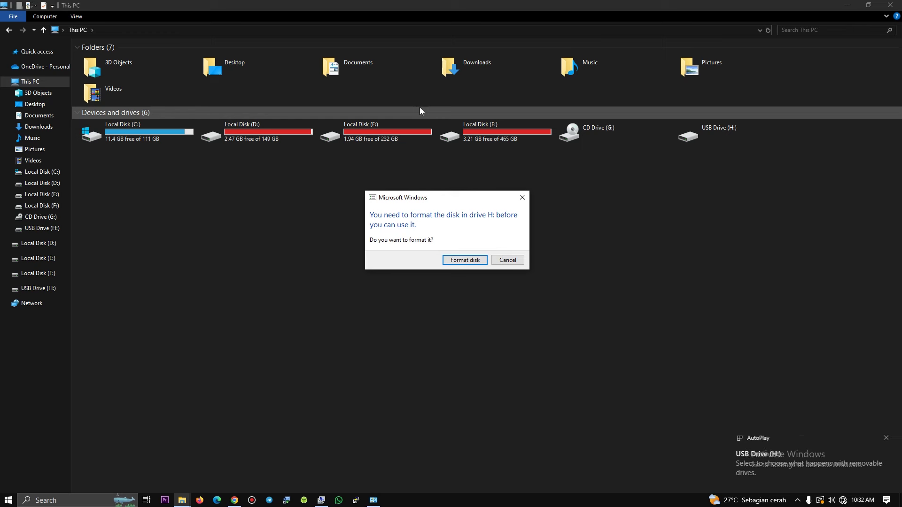
left_click(508, 262)
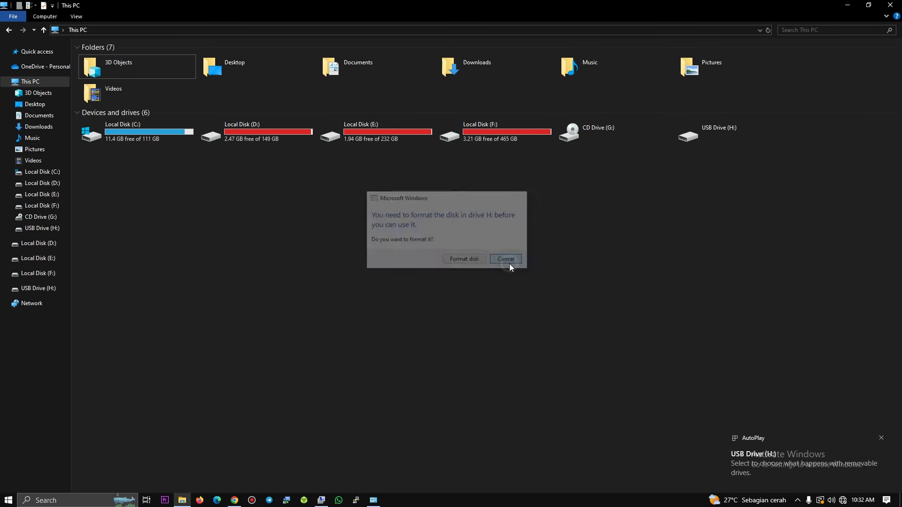
Step: Delete the RAW (H:) volume from Disk 4 in Computer Management
left_click(324, 500)
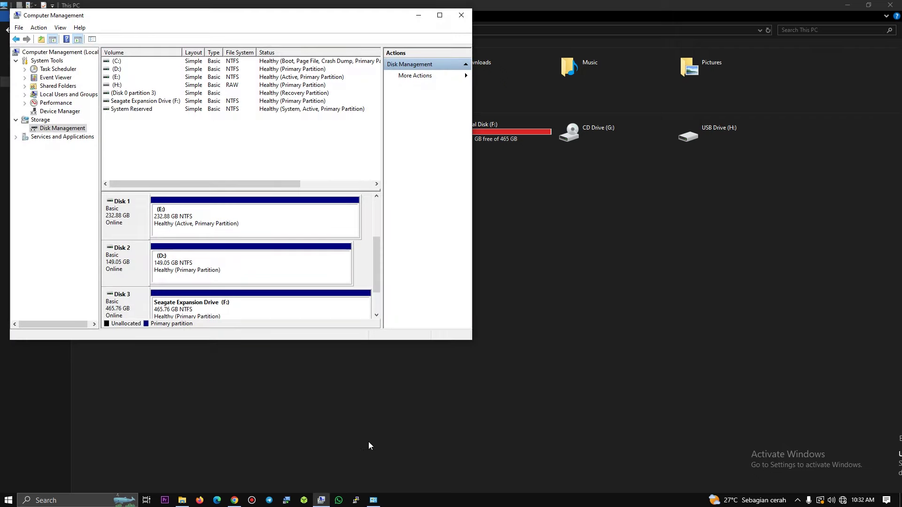
scroll(378, 302, "down", 5)
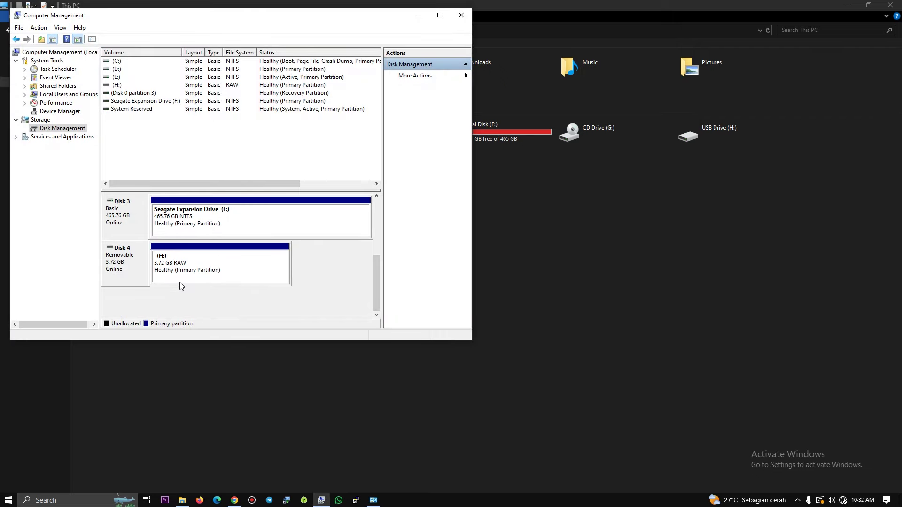
right_click(196, 262)
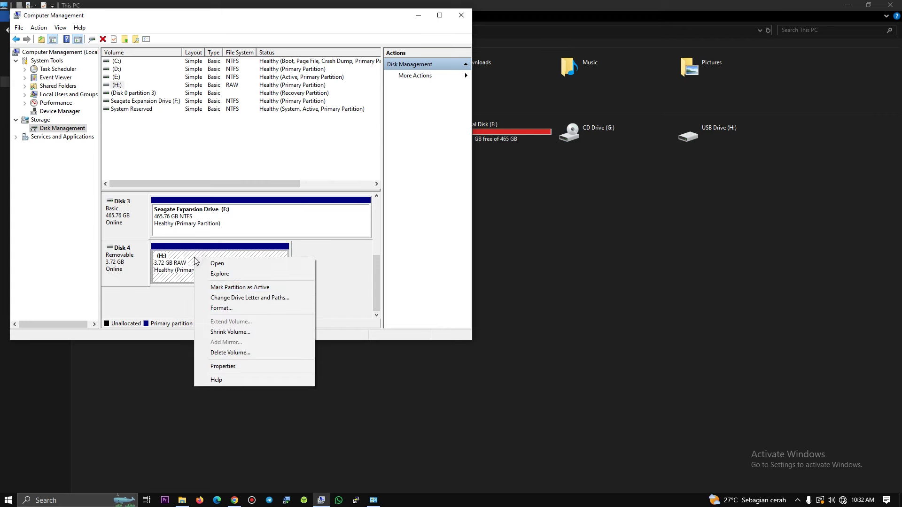
left_click(233, 354)
left_click(484, 286)
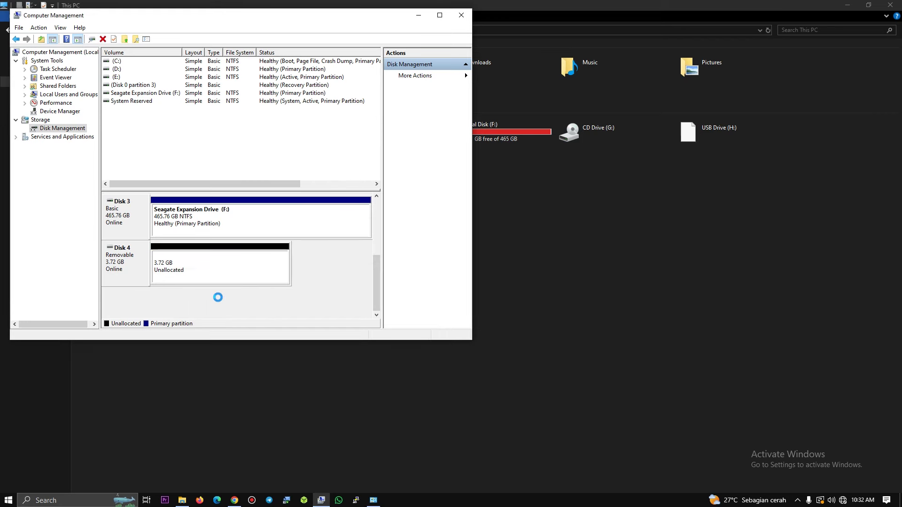
Step: Set up a simple volume on the emptied removable disk, accepting the default size and drive letter
right_click(203, 267)
left_click(233, 273)
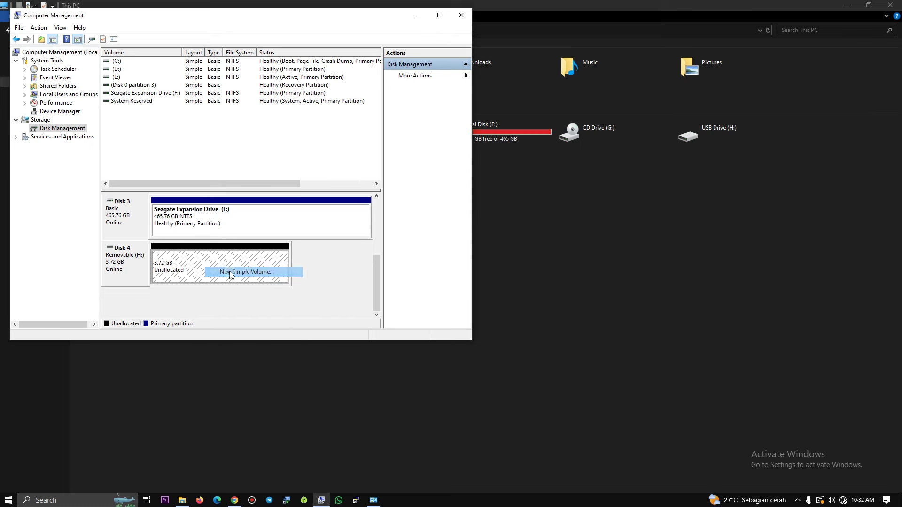
right_click(233, 253)
left_click(261, 264)
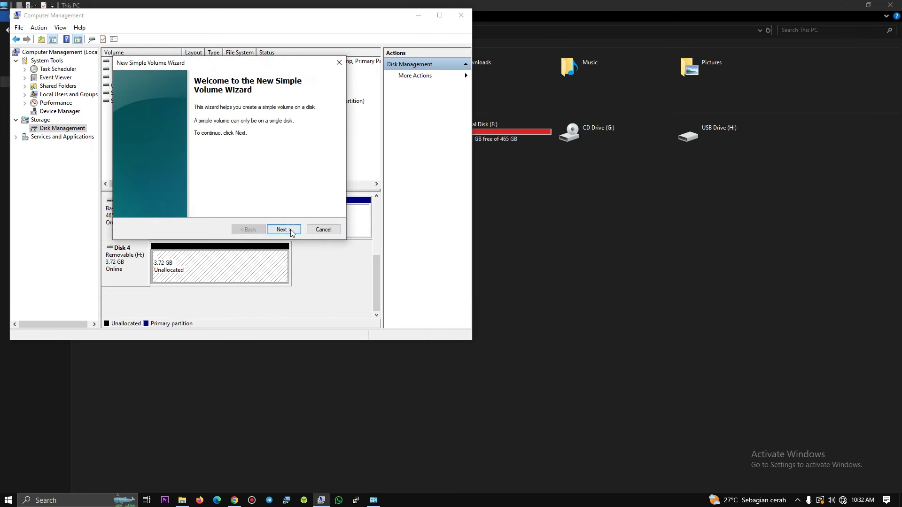
left_click(288, 230)
left_click(284, 230)
left_click(284, 230)
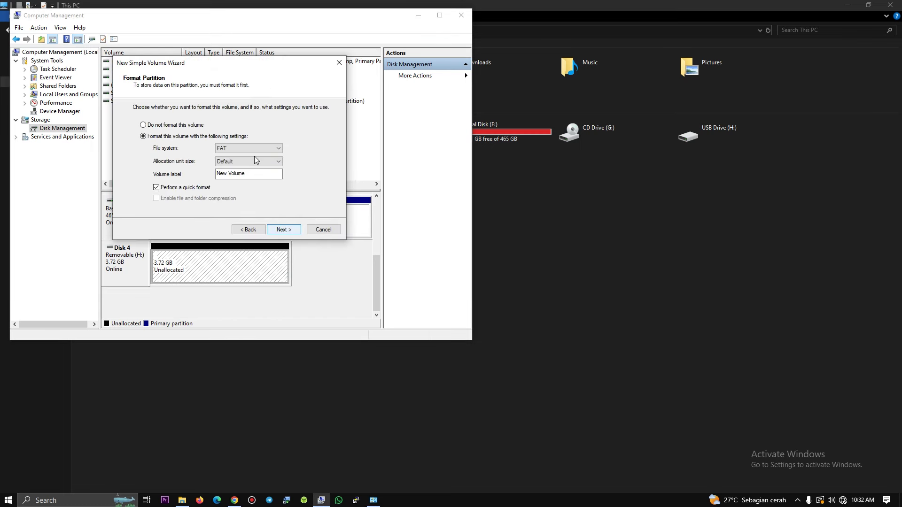
Step: Create the volume as FAT32 with a quick format and an empty label, and close Computer Management and File Explorer
left_click(241, 149)
left_click(242, 165)
key("Tab")
key("Tab")
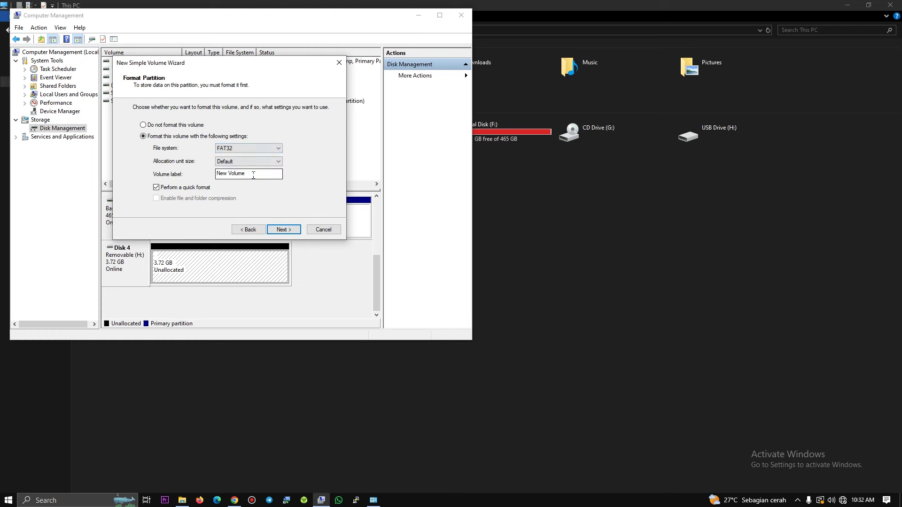
key("BackSpace")
left_click(288, 230)
left_click(287, 229)
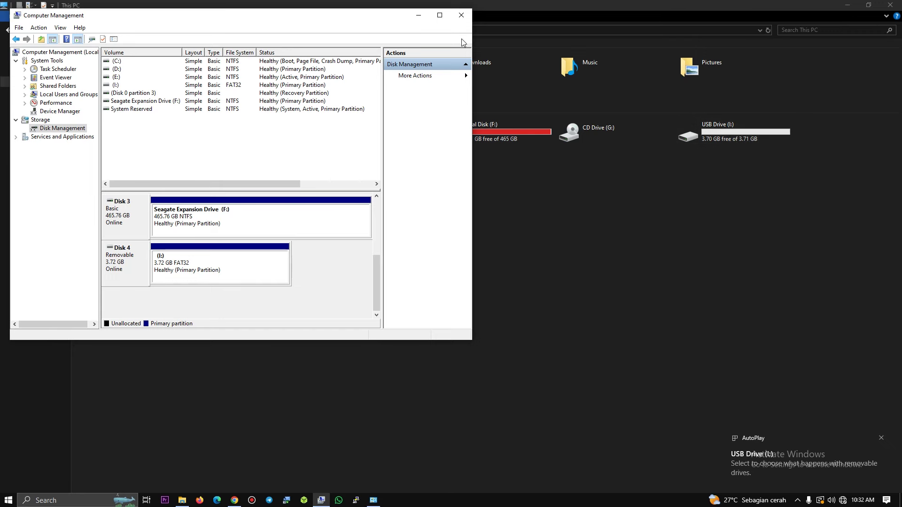
left_click(460, 18)
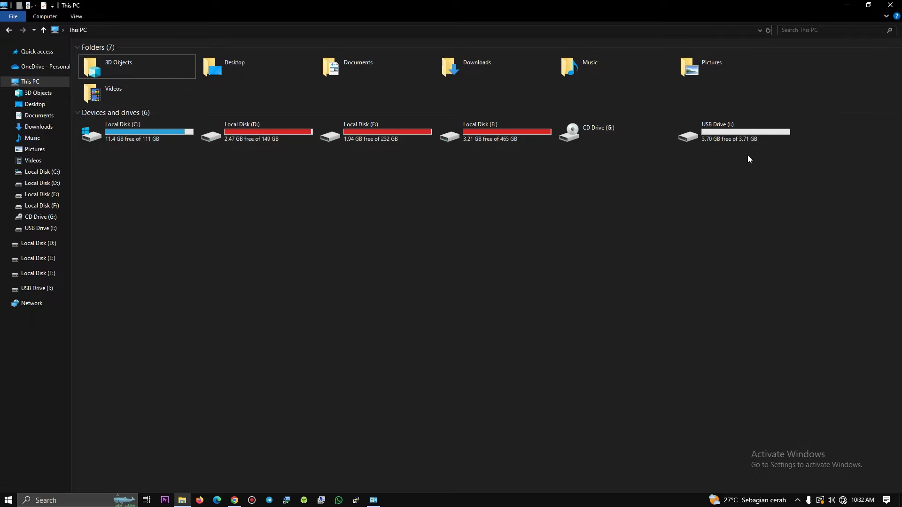
left_click(889, 5)
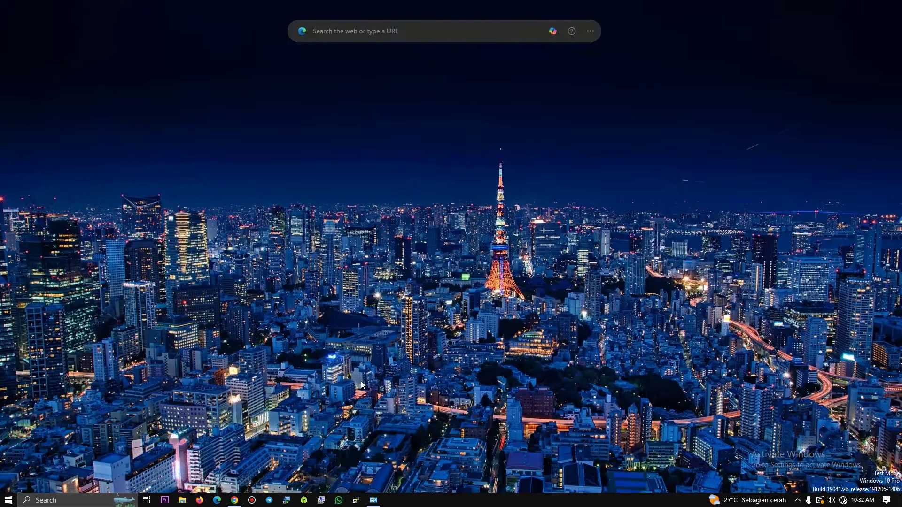
Step: Open balenaEtcher and confirm the 4 GB Generic STORAGE DEVICE USB Device as the flash target
left_click(306, 503)
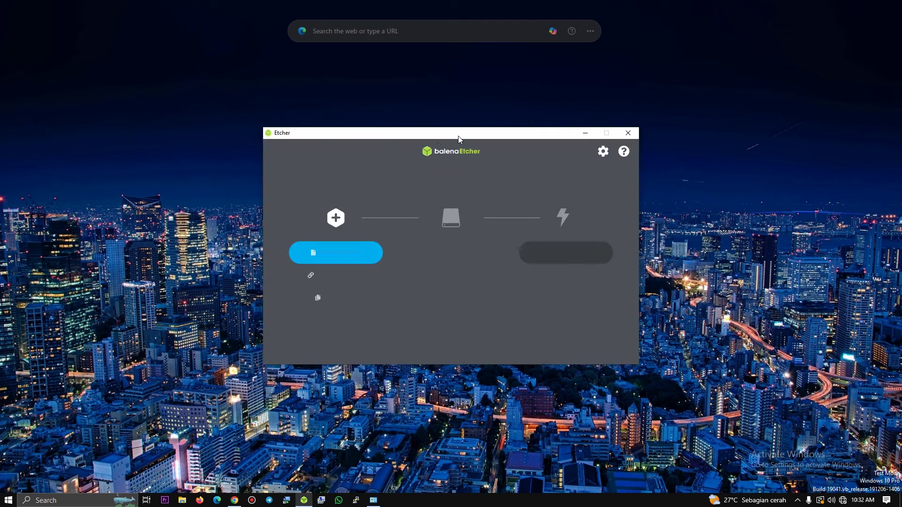
mouse_move(409, 137)
left_mouse_down()
mouse_move(503, 121)
mouse_move(400, 121)
left_mouse_up()
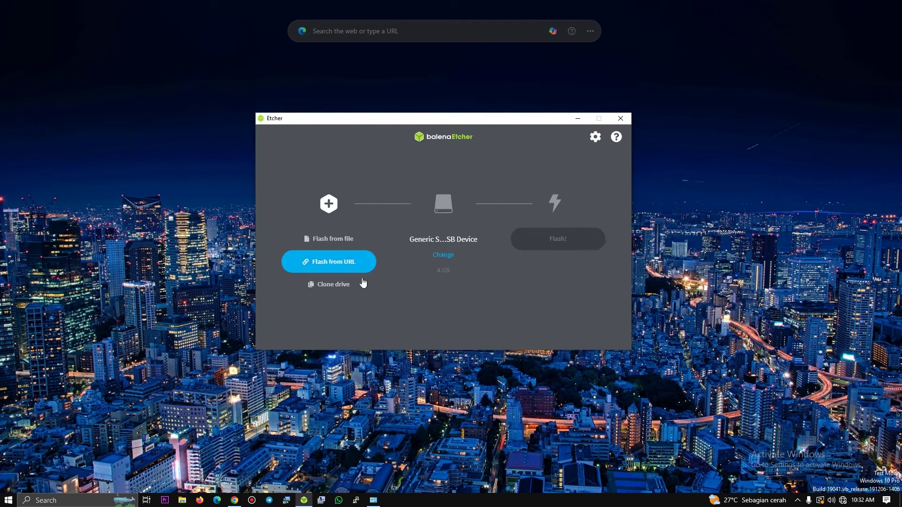
left_click(444, 256)
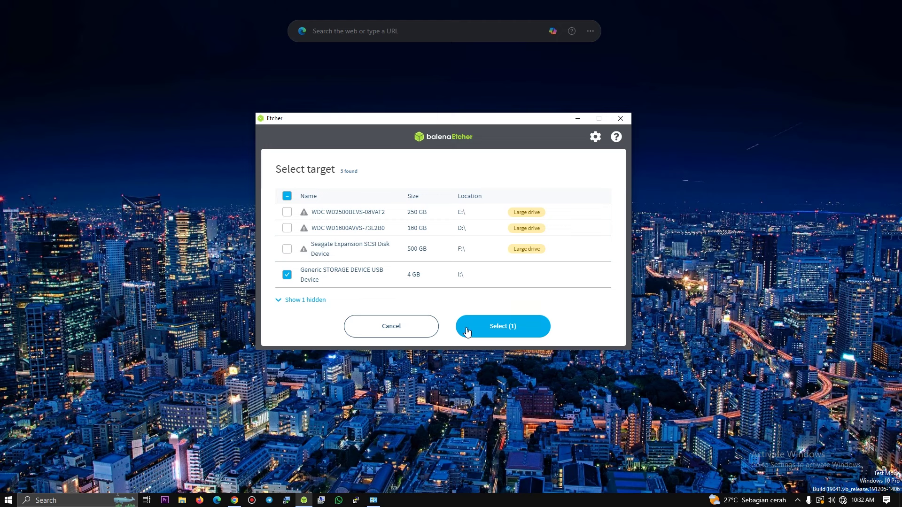
left_click(481, 325)
Step: Flash the OpenWrt B860H HG680P WiFi OFF REV.02 image from Documents to the USB device, and close Etcher
left_click(339, 238)
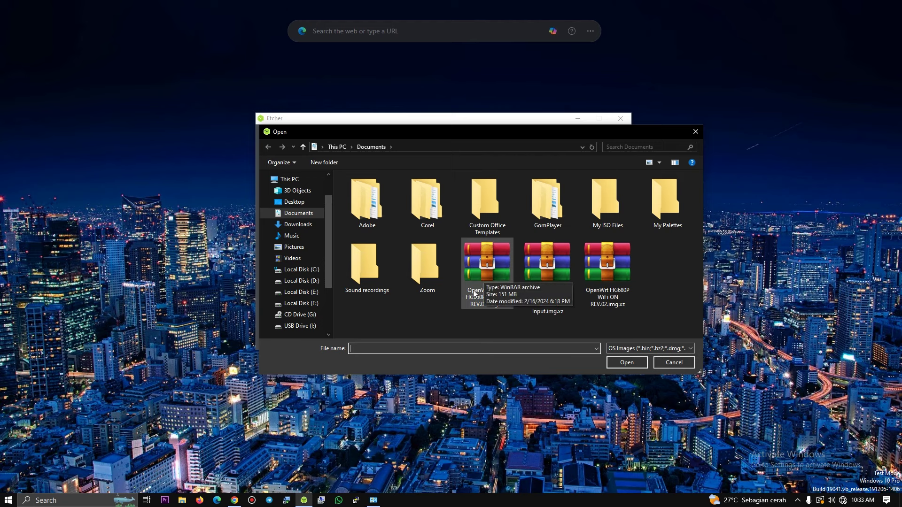
double_click(489, 259)
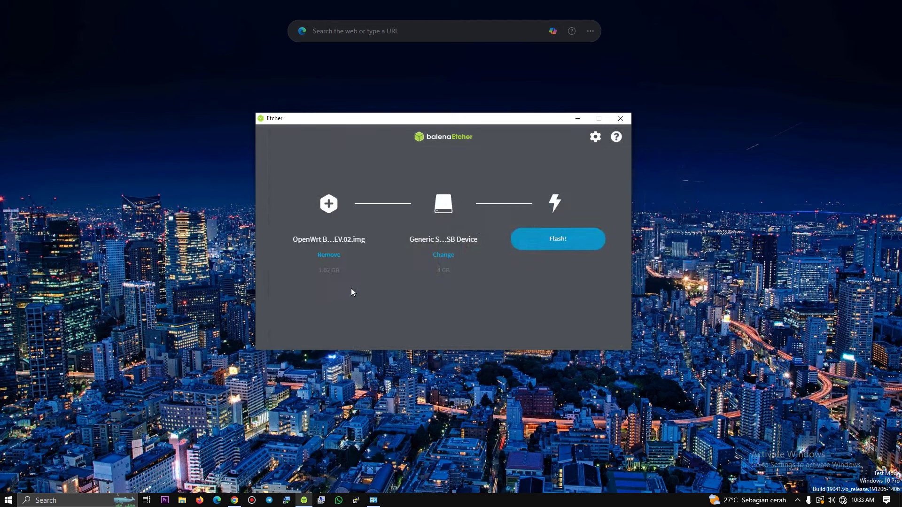
left_click(567, 240)
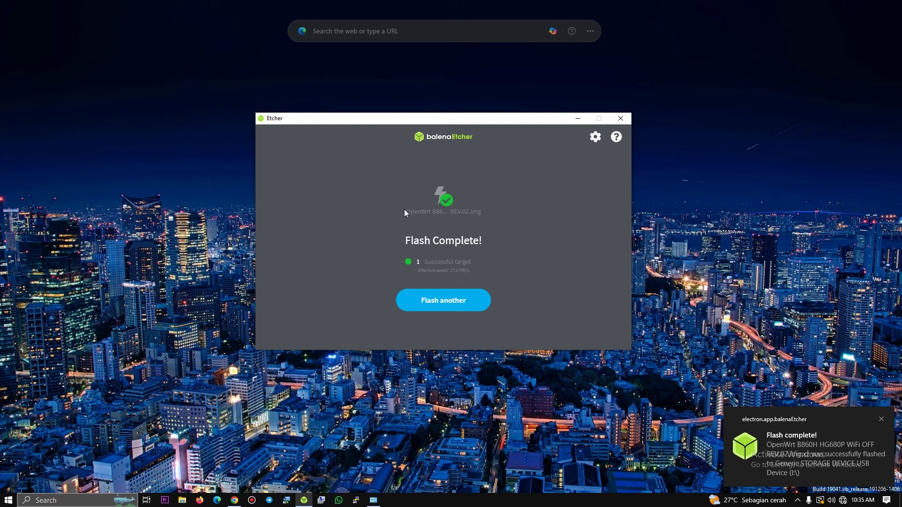
left_click(629, 117)
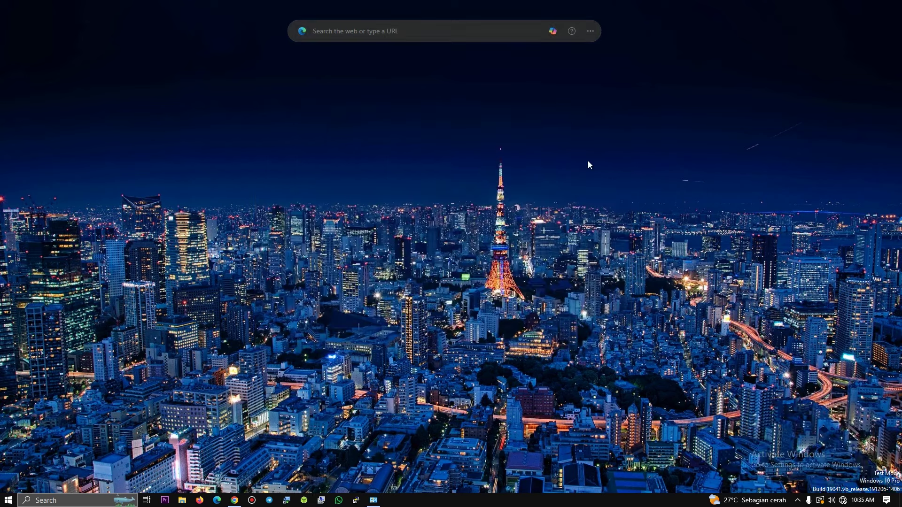
Step: Eject the BOOT (H:) drive from This PC in File Explorer
left_click(183, 501)
left_click(30, 82)
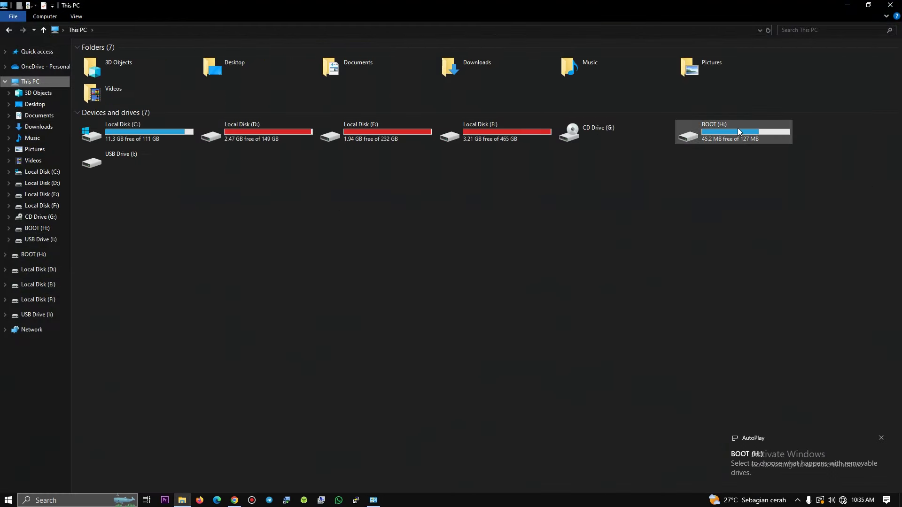
left_click(724, 128)
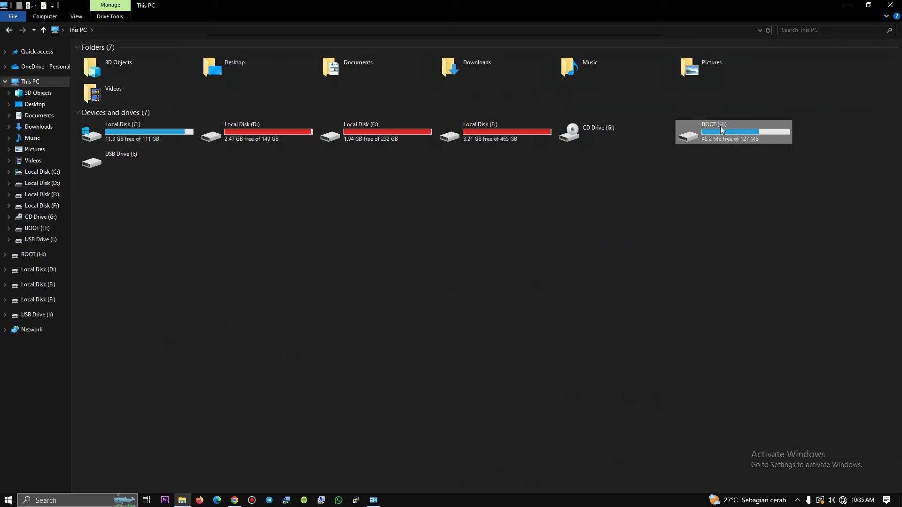
right_click(723, 130)
left_click(598, 353)
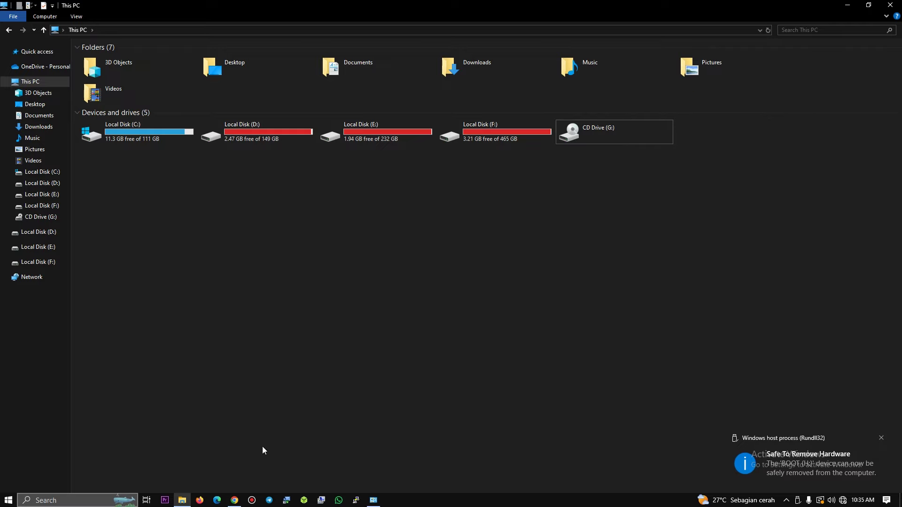
Step: Switch to the OpenWrt page in Chrome, reload the status overview, and check the router's model and firmware version
left_click(234, 500)
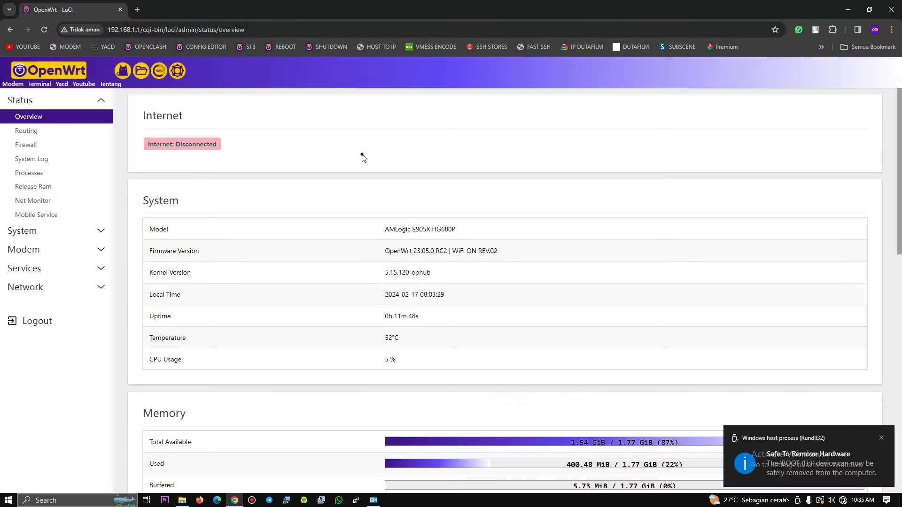
right_click(362, 156)
left_click(413, 189)
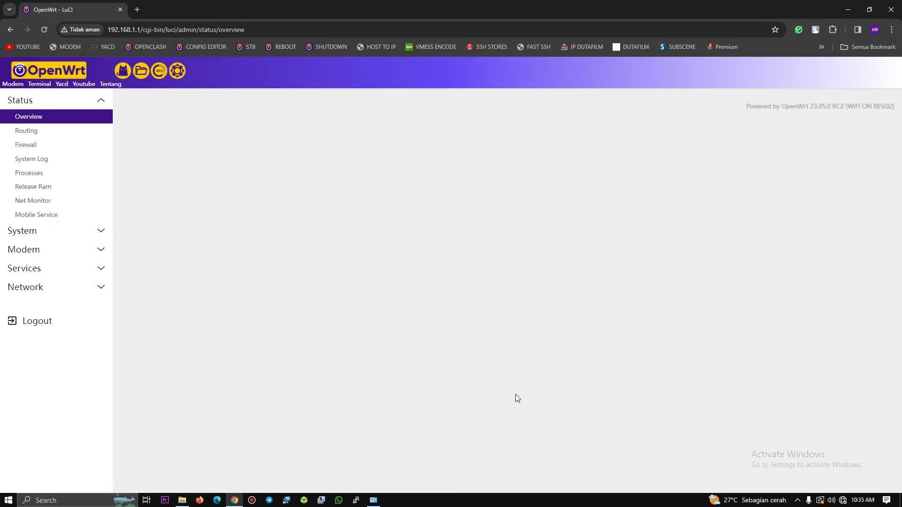
scroll(442, 268, "down", 2)
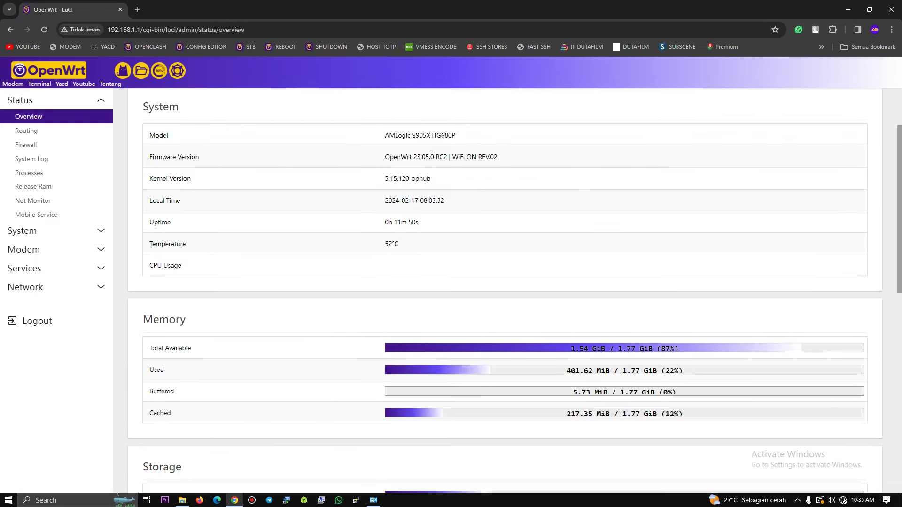
scroll(224, 180, "up", 2)
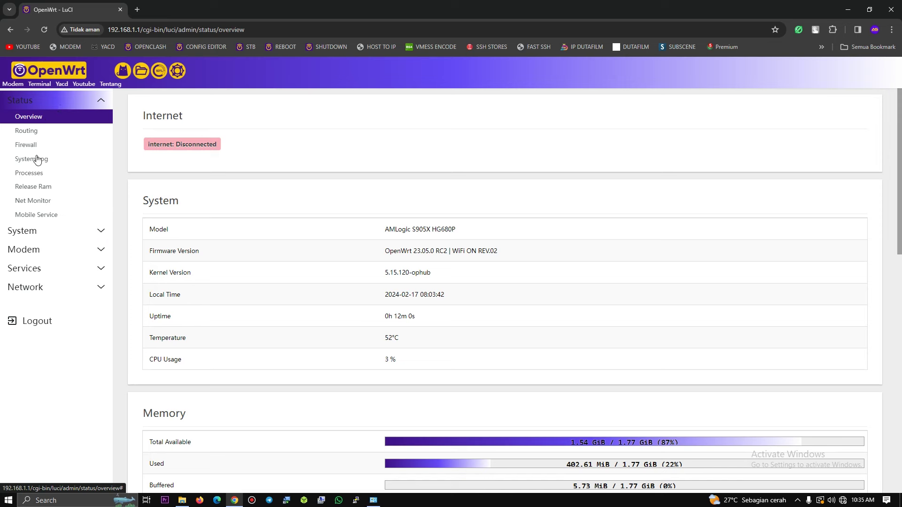
Step: Shut down the router from the OpenWrt system settings
left_click(21, 231)
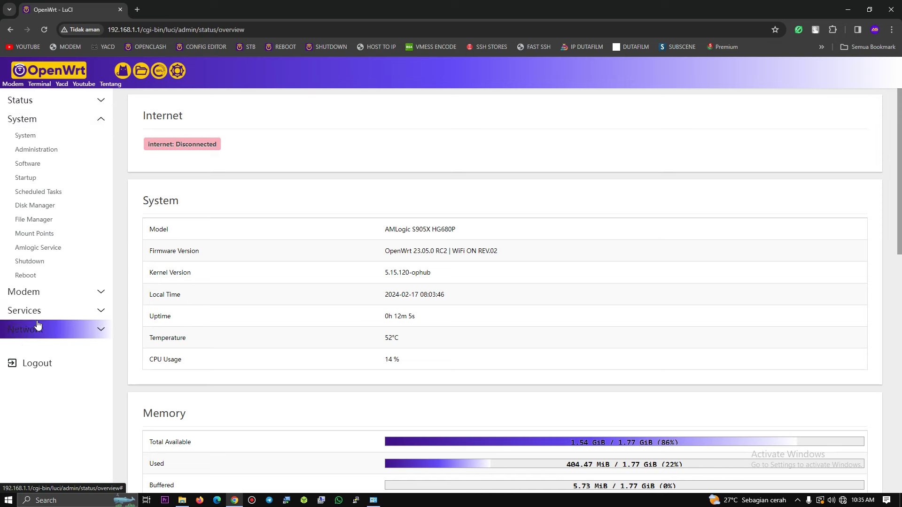
left_click(34, 263)
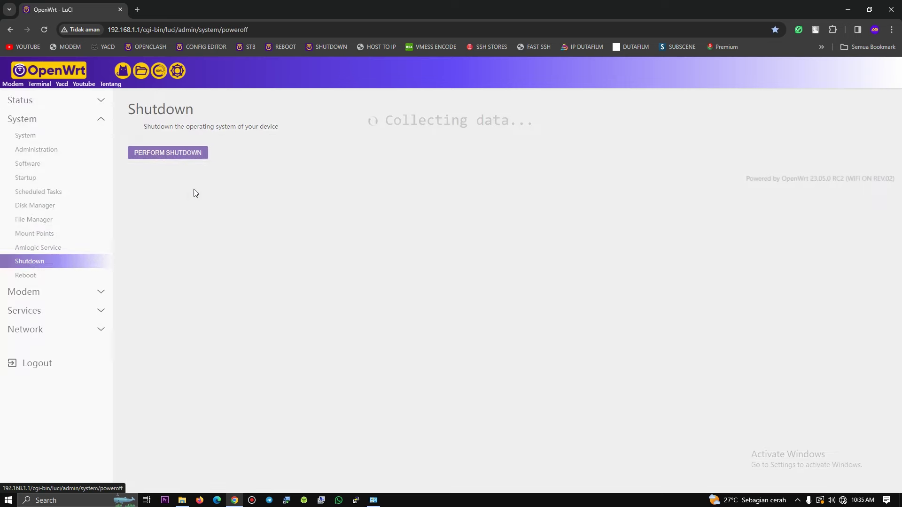
left_click(160, 152)
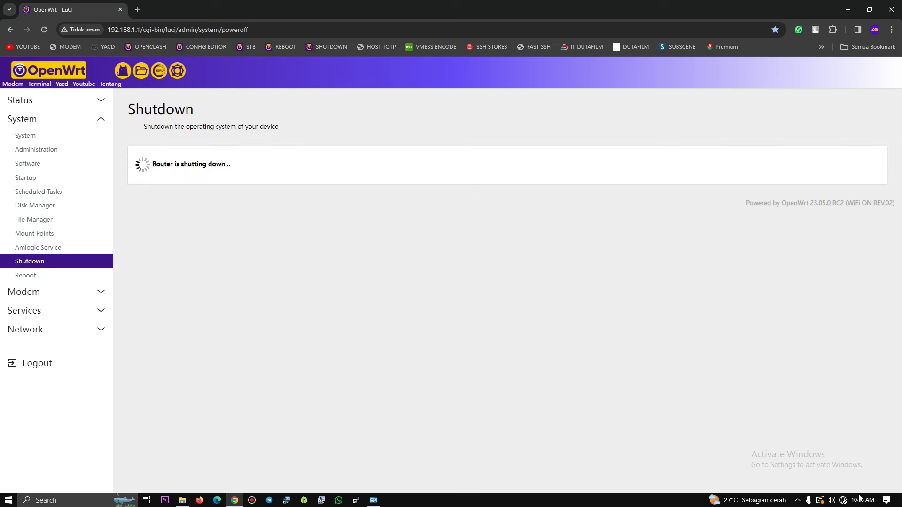
Step: Open the Windows list of available network connections
left_click(842, 500)
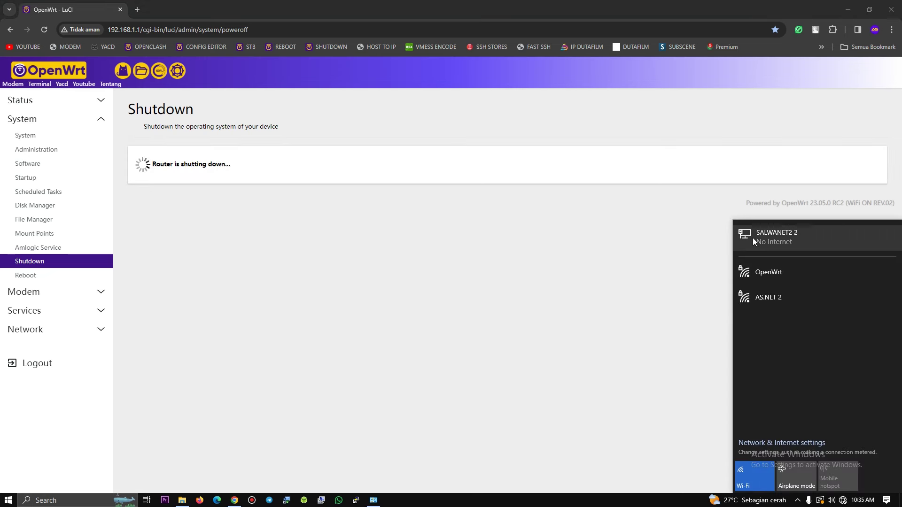